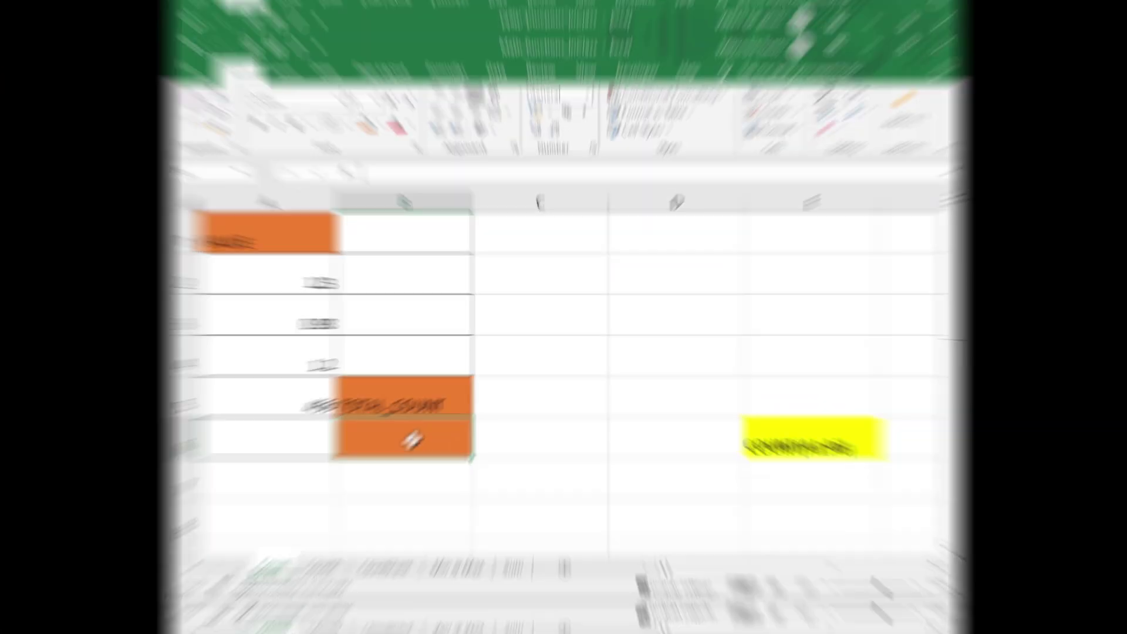
Step: Enter =COUNT(A2:A6) in cell B6 of the Count sheet
type("CO")
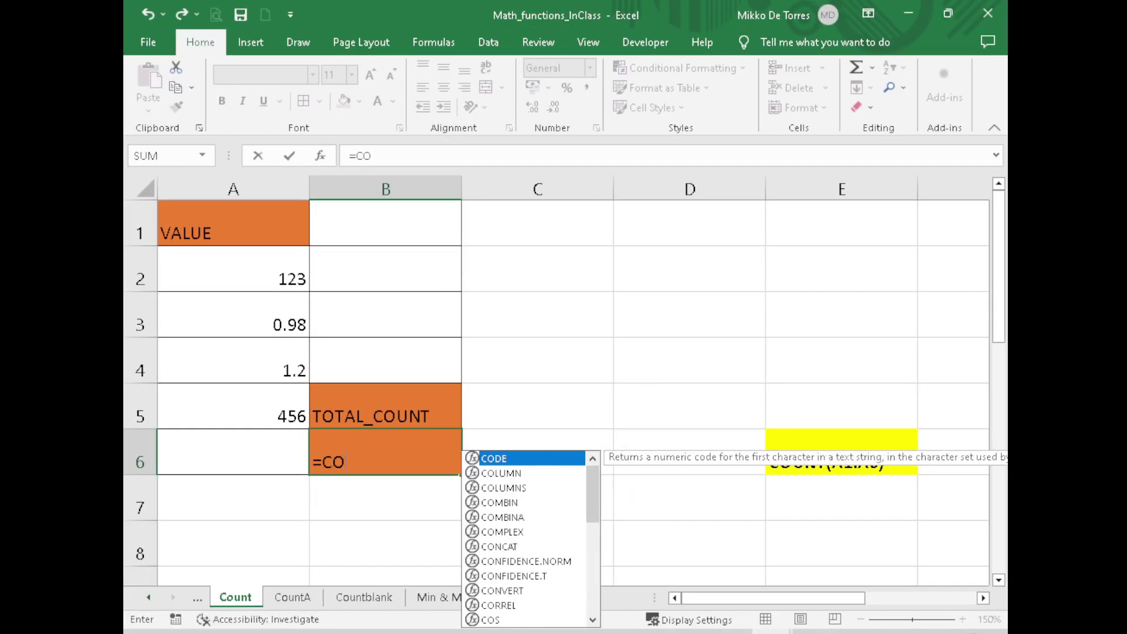
type("UNT(")
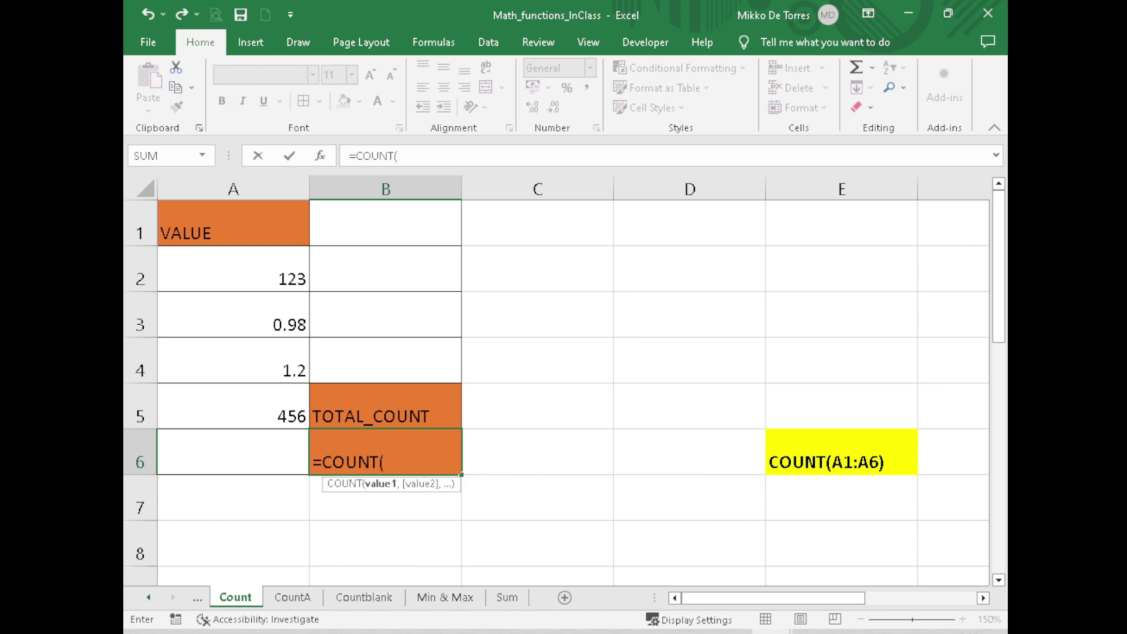
left_click_drag(279, 279, 261, 451)
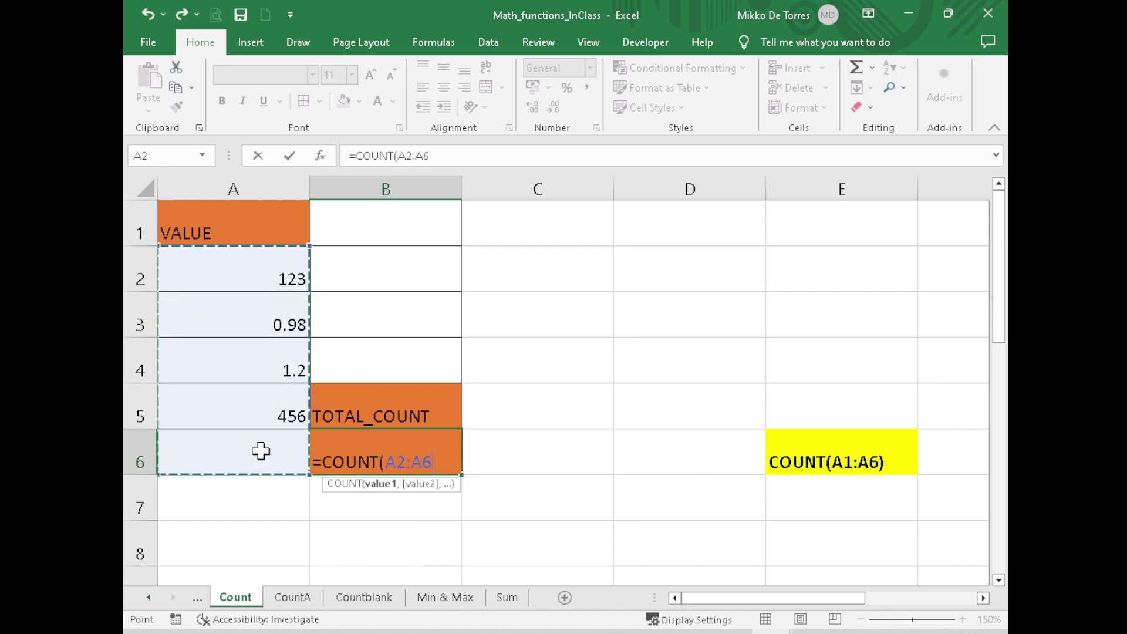
key("Return")
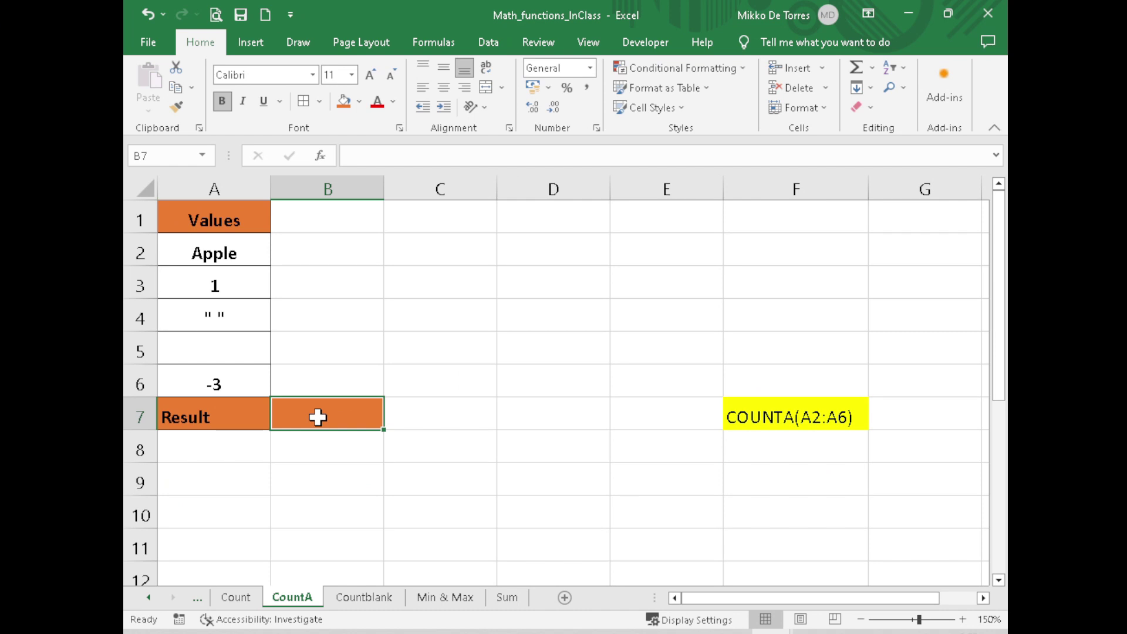
Step: Enter =COUNTA(A2:A6) in the CountA sheet's Result cell B7
type("=COUNT")
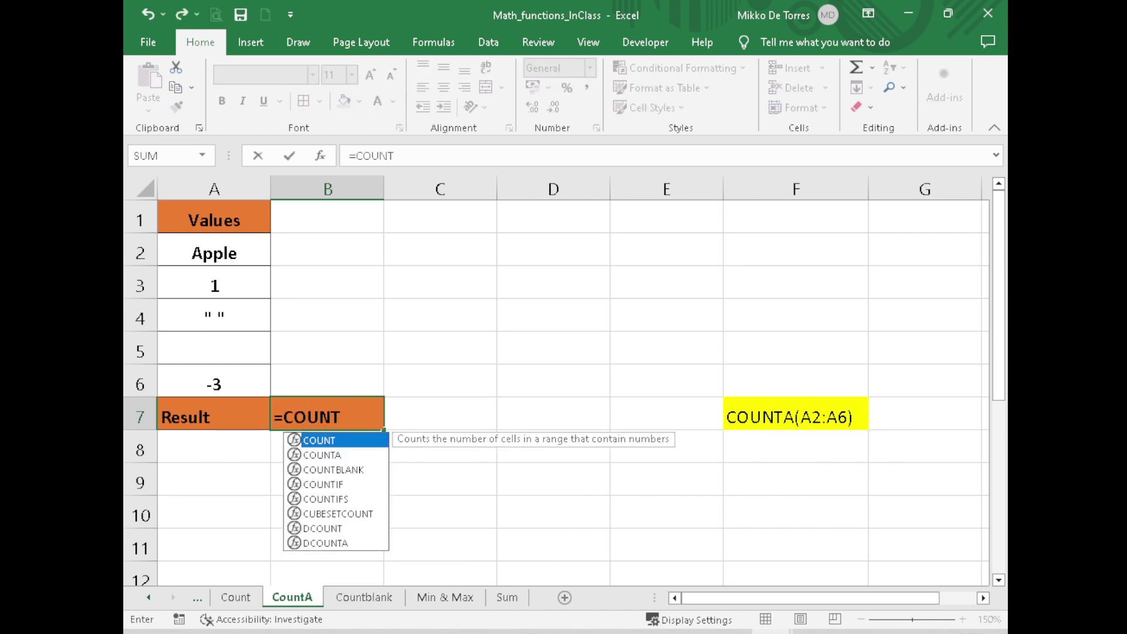
type("A")
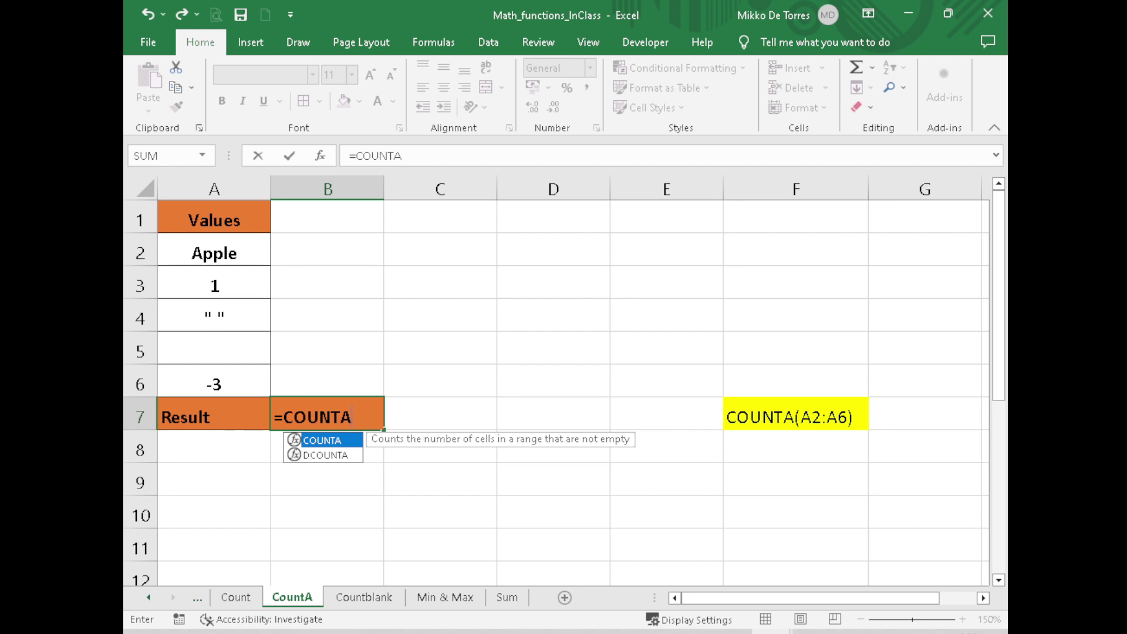
type("(")
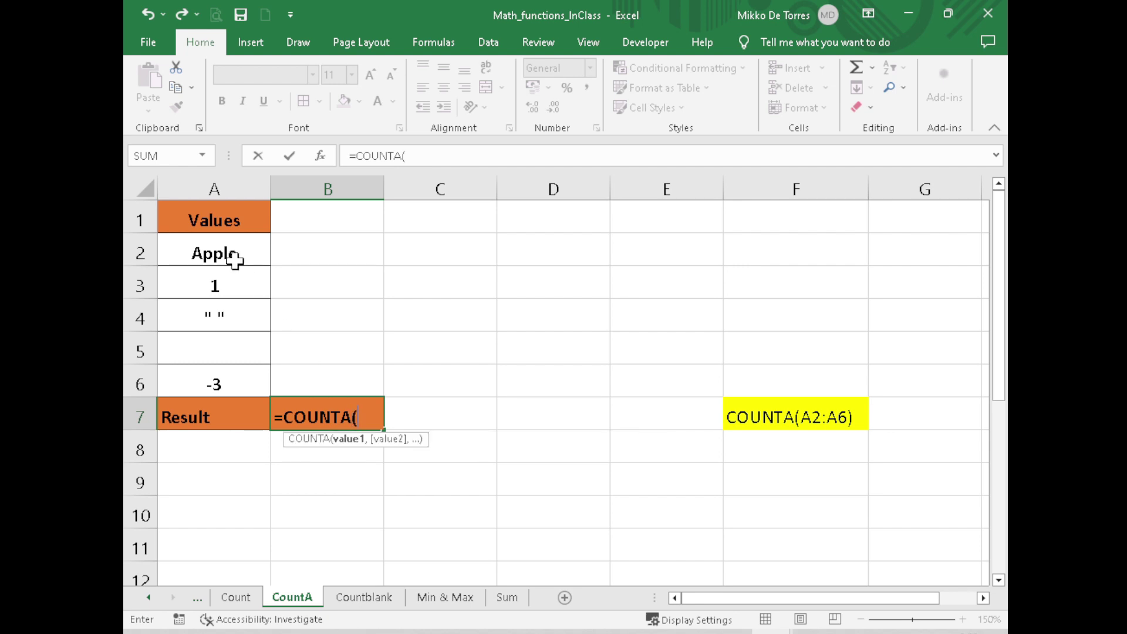
left_click(227, 257)
left_click_drag(226, 256, 222, 380)
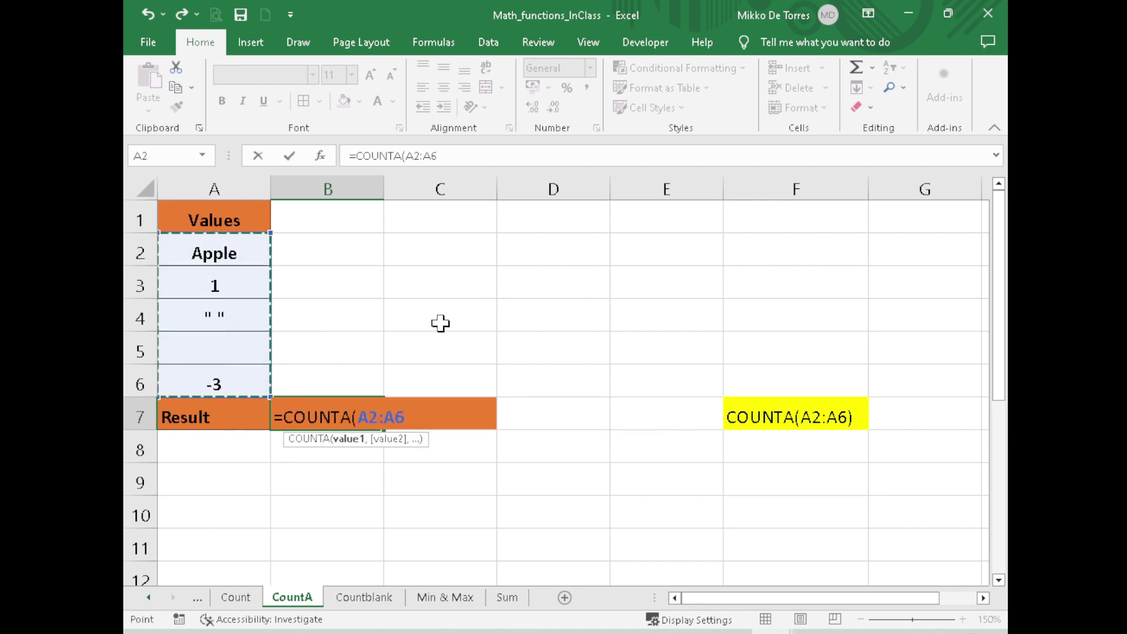
key("Return")
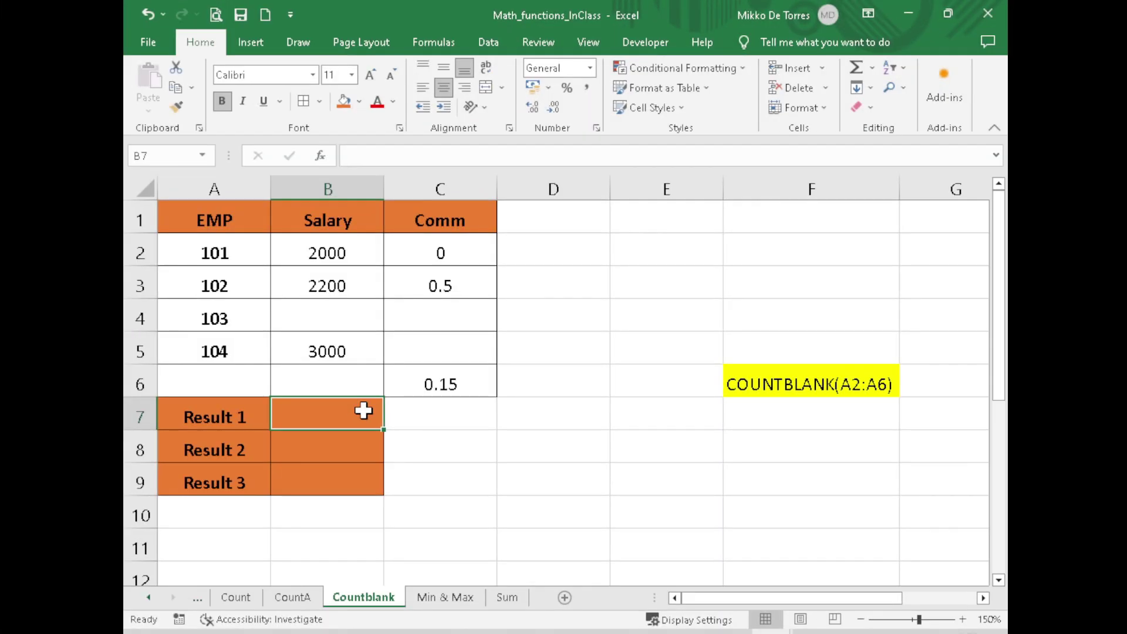
Step: Enter =COUNTBLANK(A2:A6) for Result 1 and =COUNTBLANK(B2:B5) for Result 2
type("=COUNT")
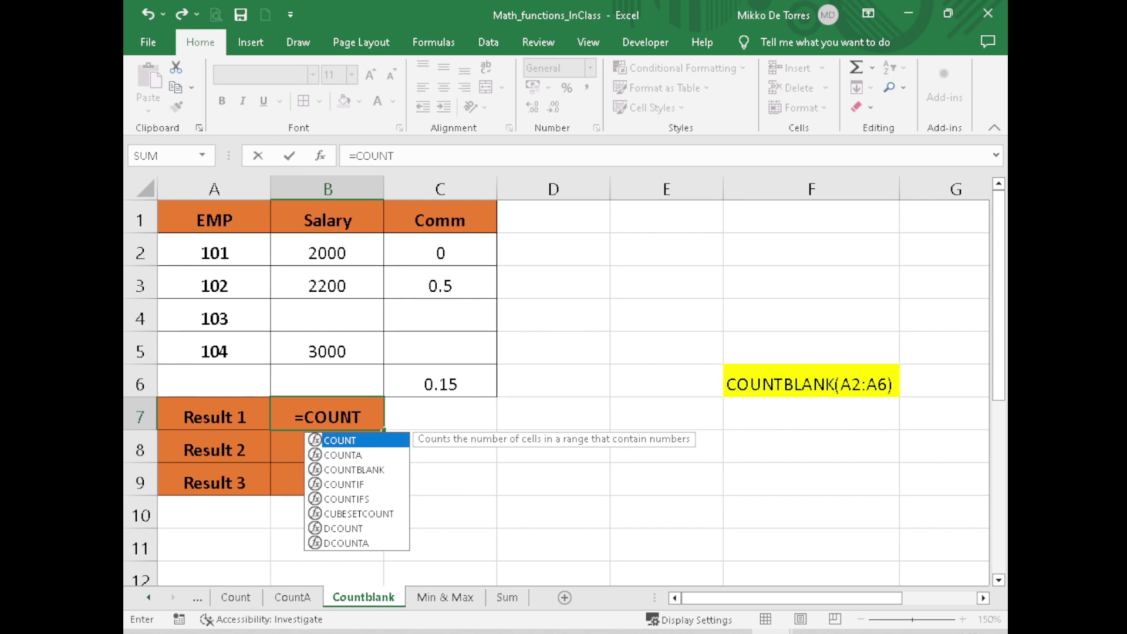
double_click(365, 470)
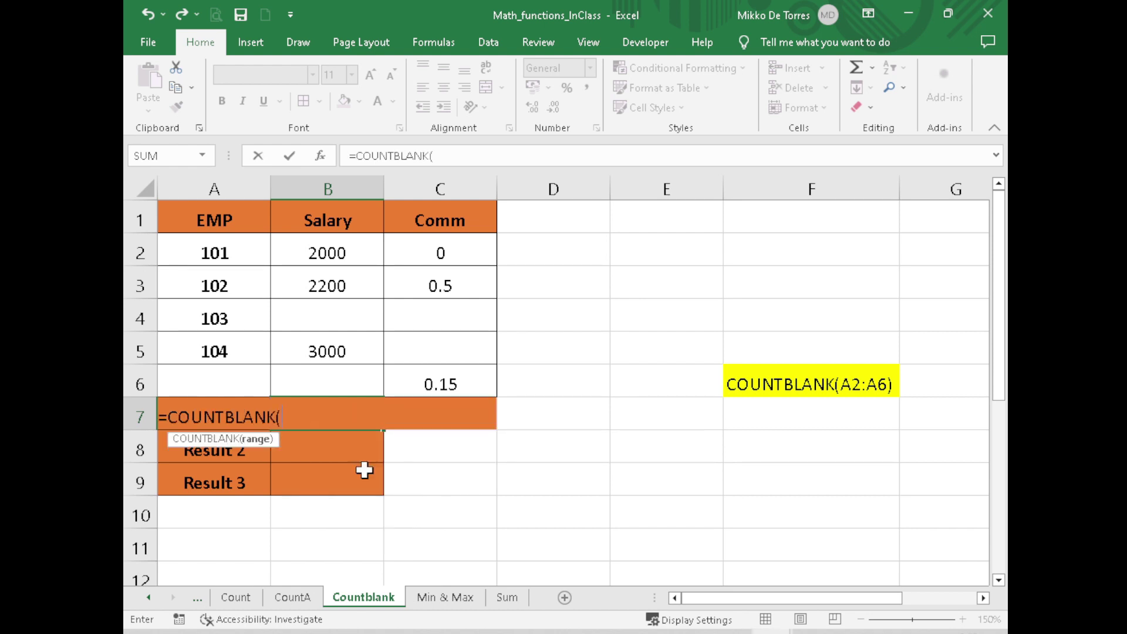
left_click_drag(258, 254, 236, 367)
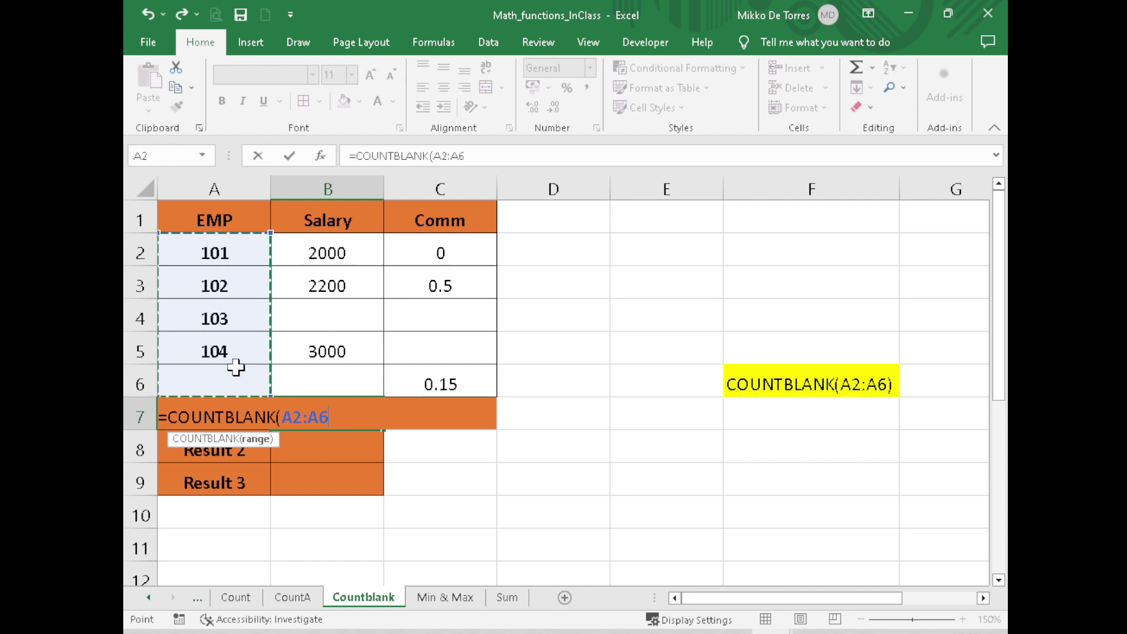
key("Return")
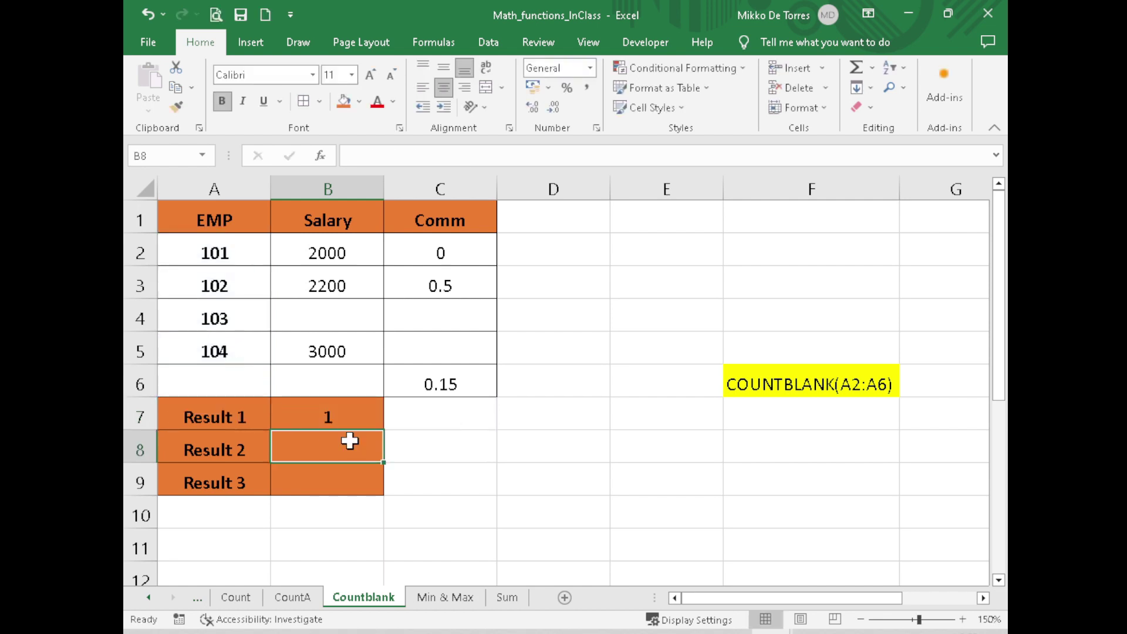
type("=COUNT")
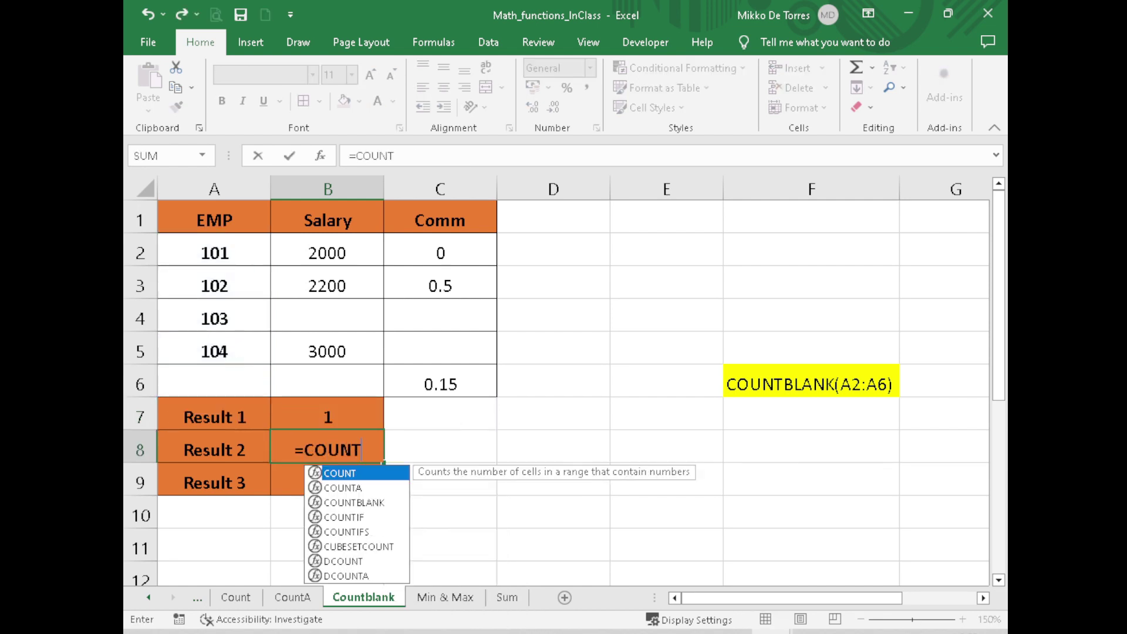
double_click(358, 503)
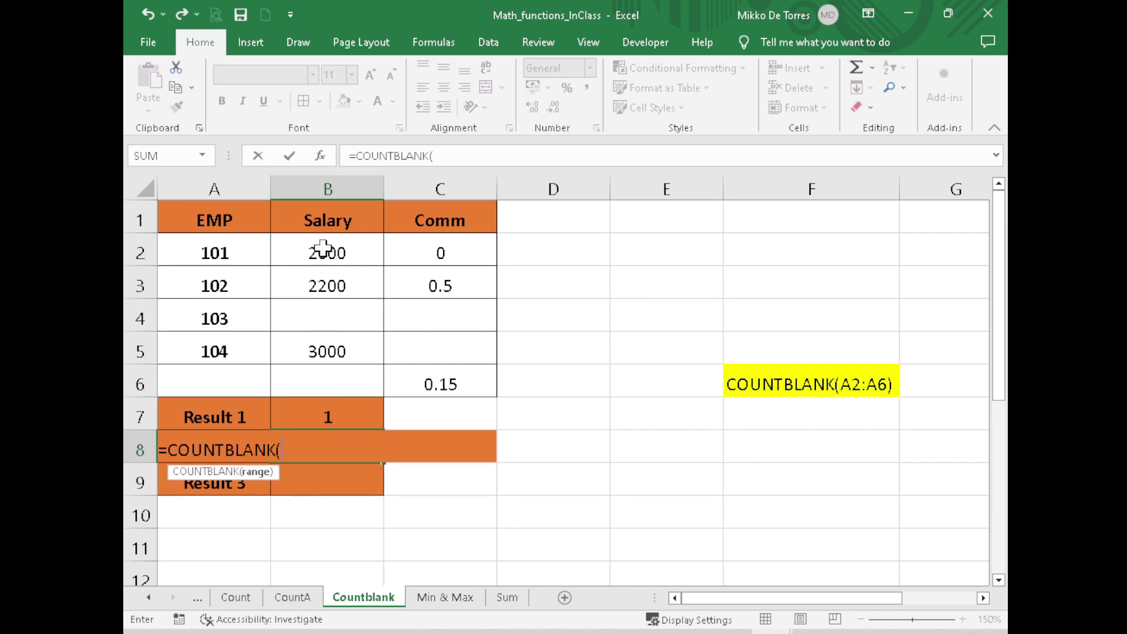
left_click_drag(326, 249, 323, 364)
key("Return")
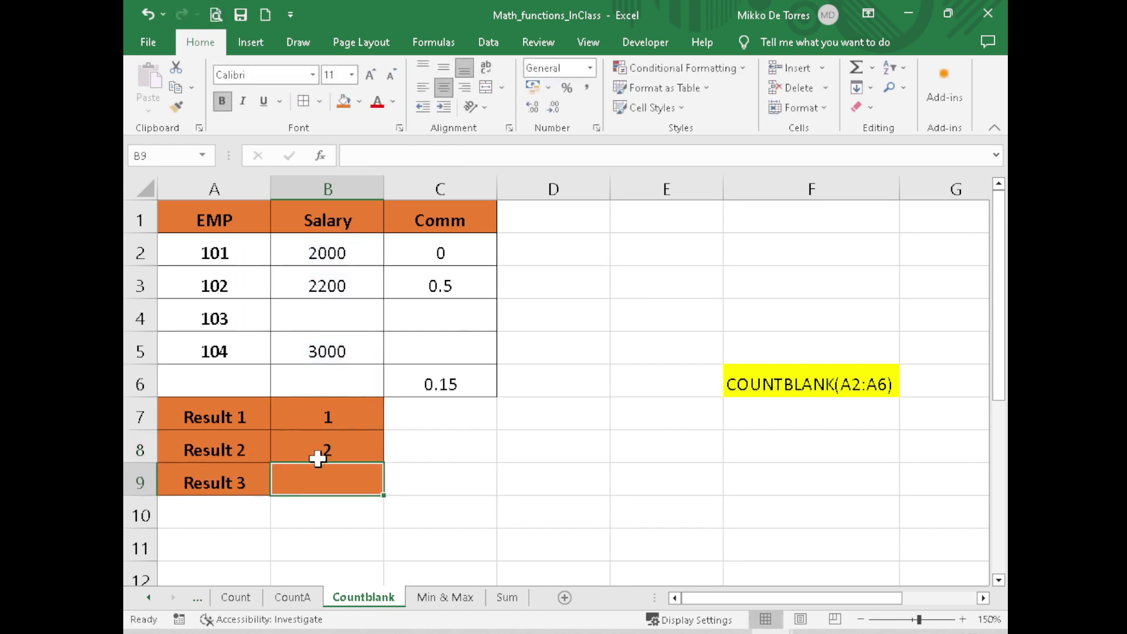
Step: Enter =COUNTBLANK(C2:C5) for Result 3 to count blank Comm cells
type("=")
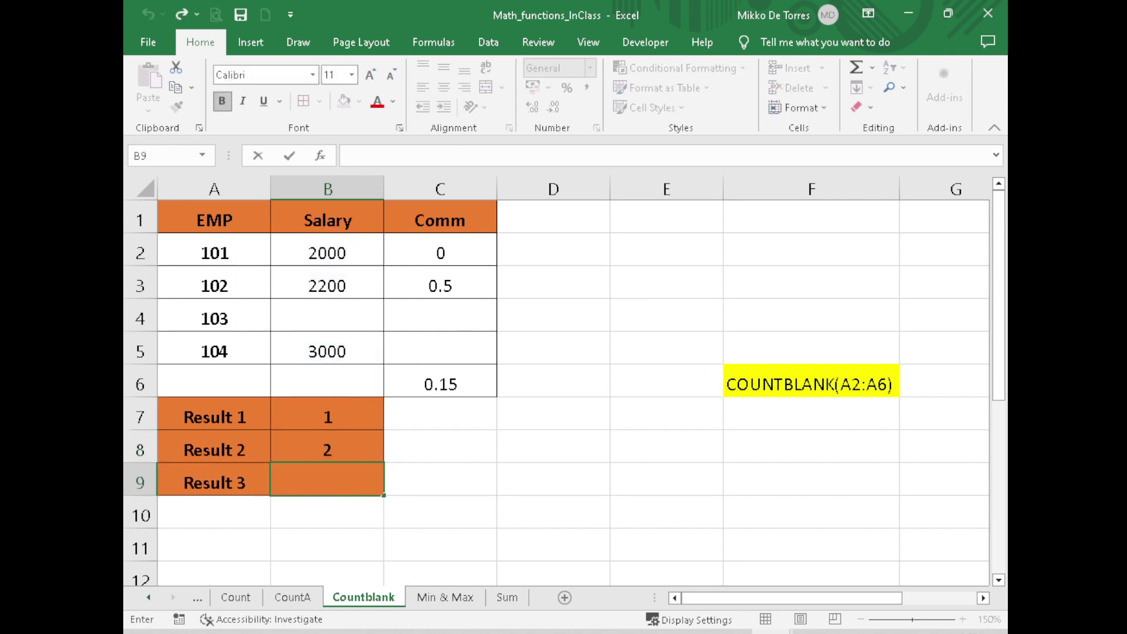
type("=COUNT")
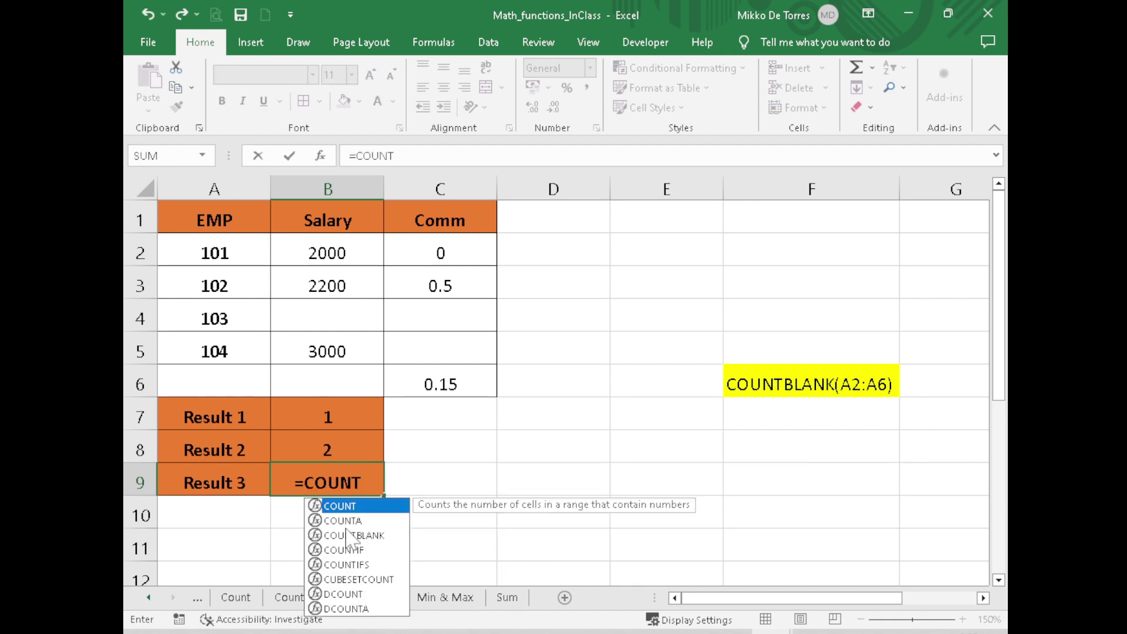
left_click(352, 534)
double_click(352, 534)
left_click_drag(437, 256, 442, 382)
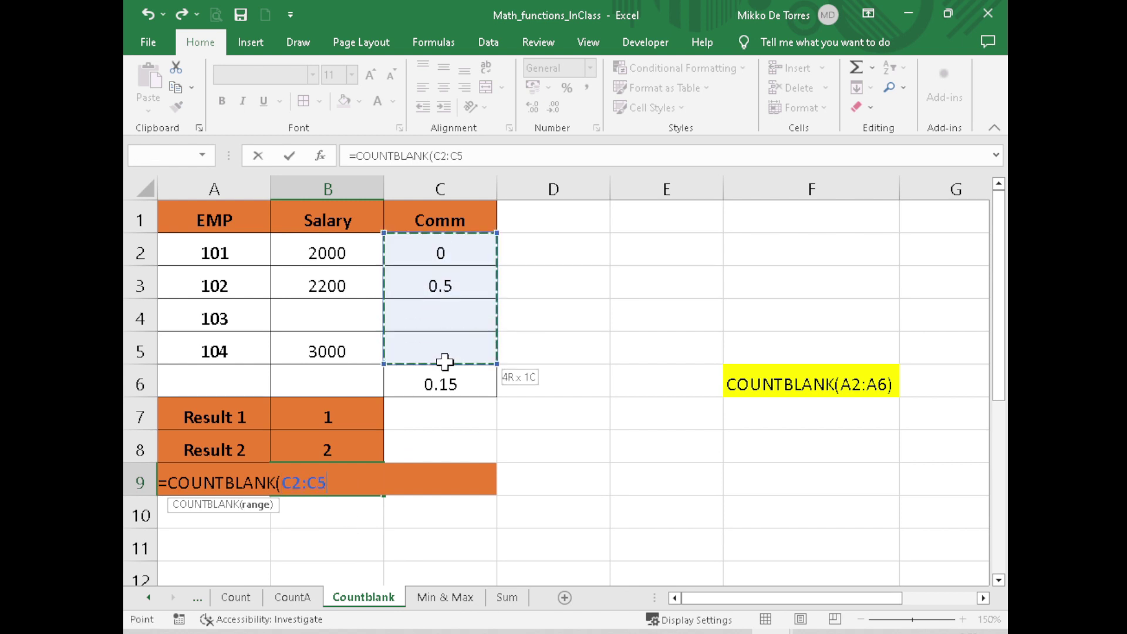
key("Return")
left_click(470, 452)
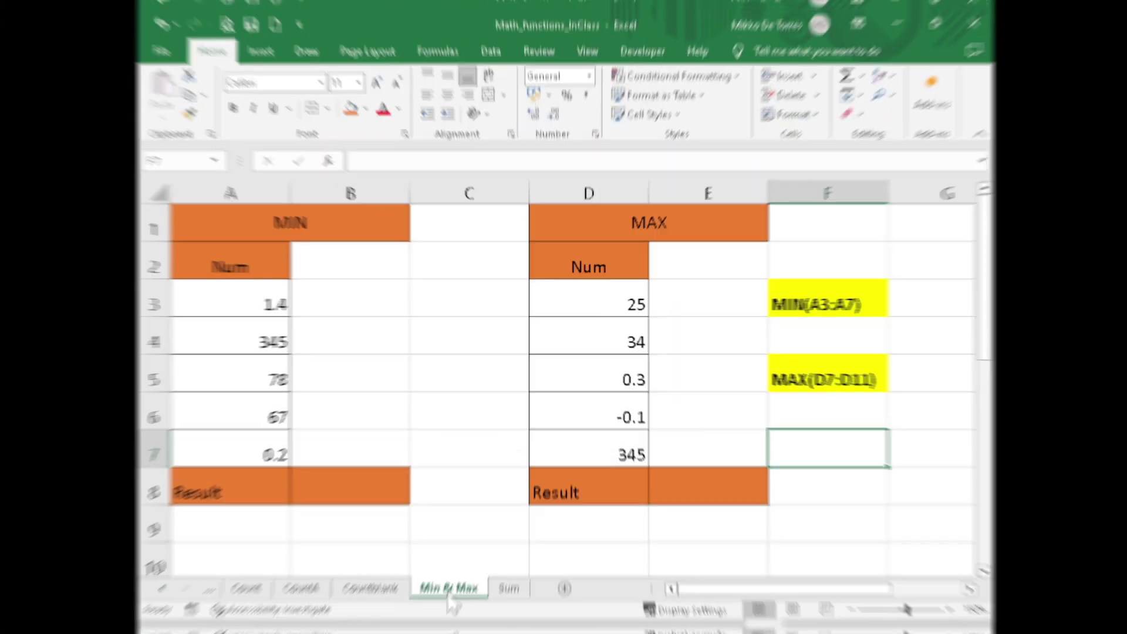
Step: Enter =MIN(A3:A7) in B8 to show the smallest Num, 0.2
left_click(334, 486)
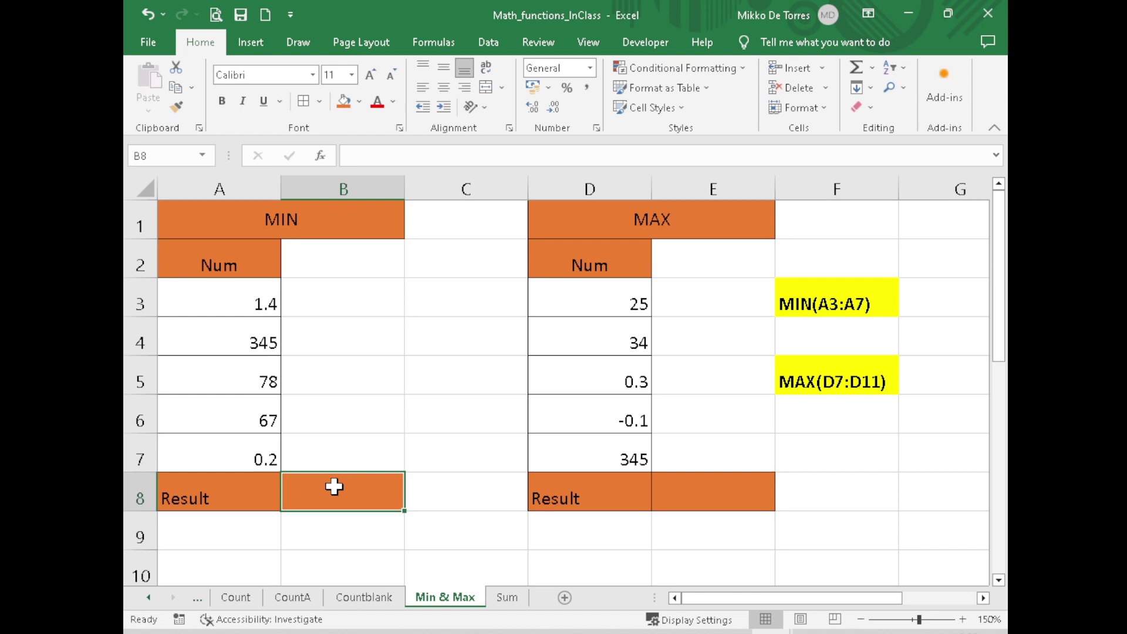
type("=M")
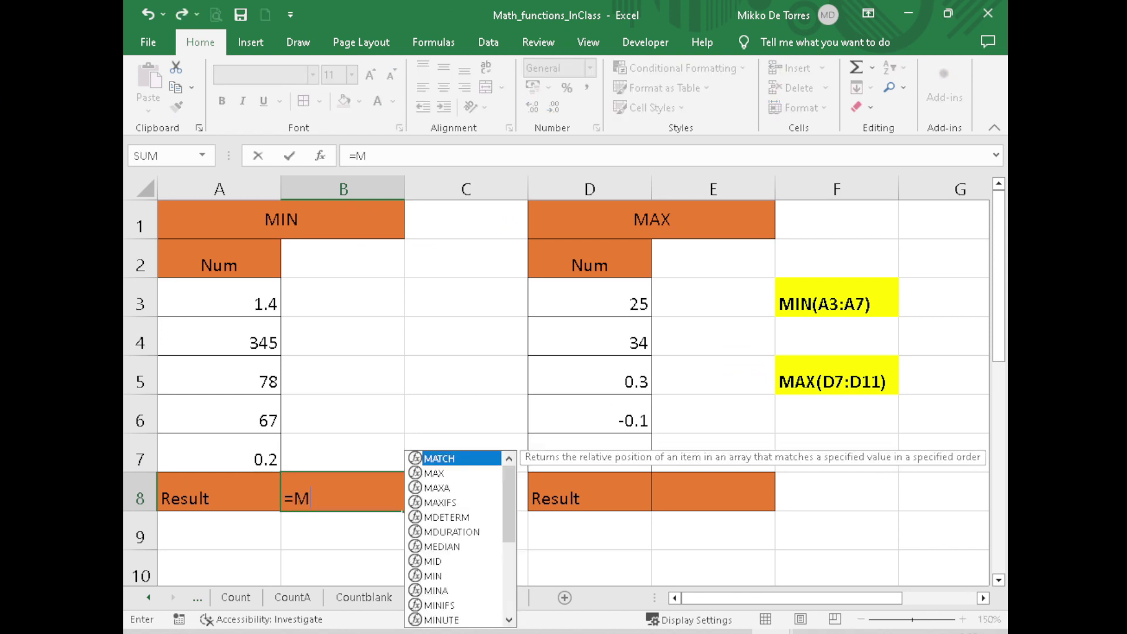
type("IN(")
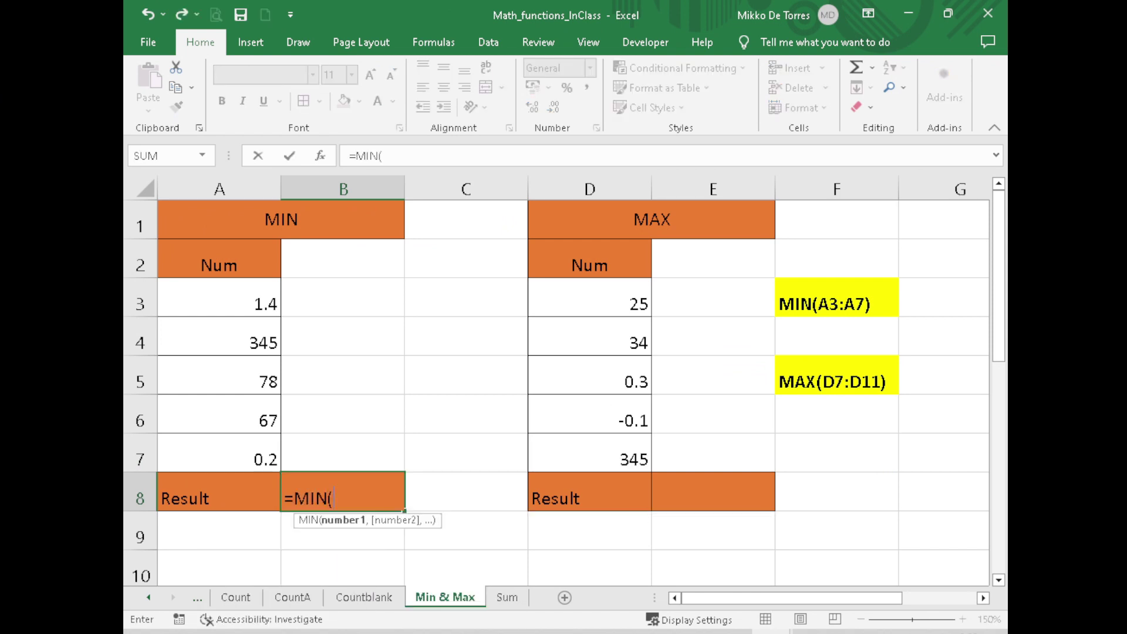
left_click_drag(241, 301, 239, 446)
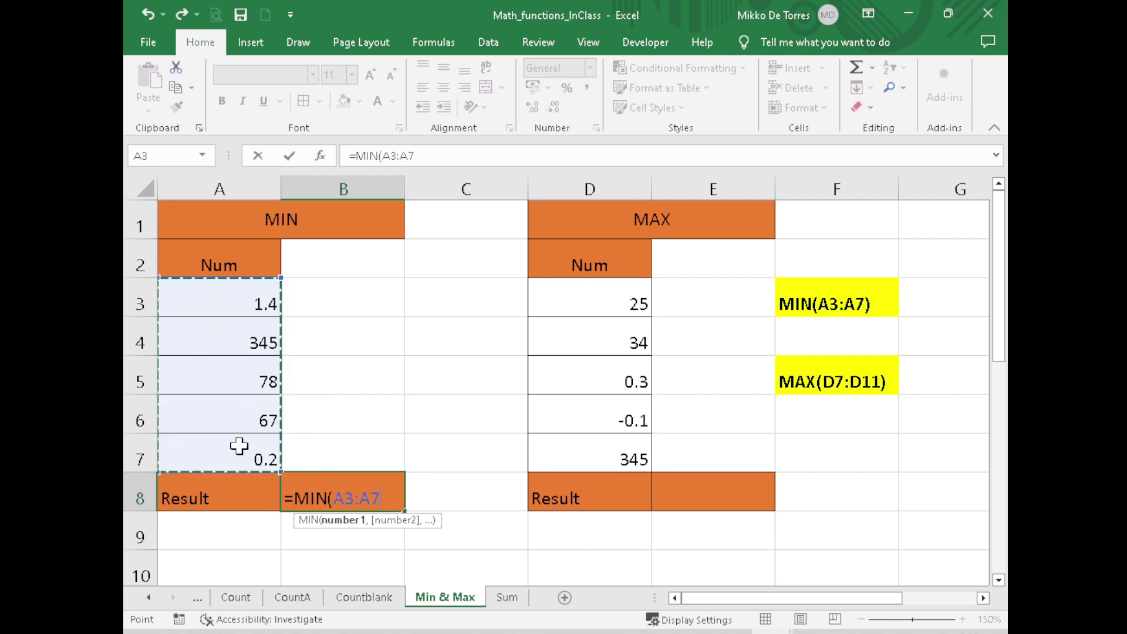
key("Return")
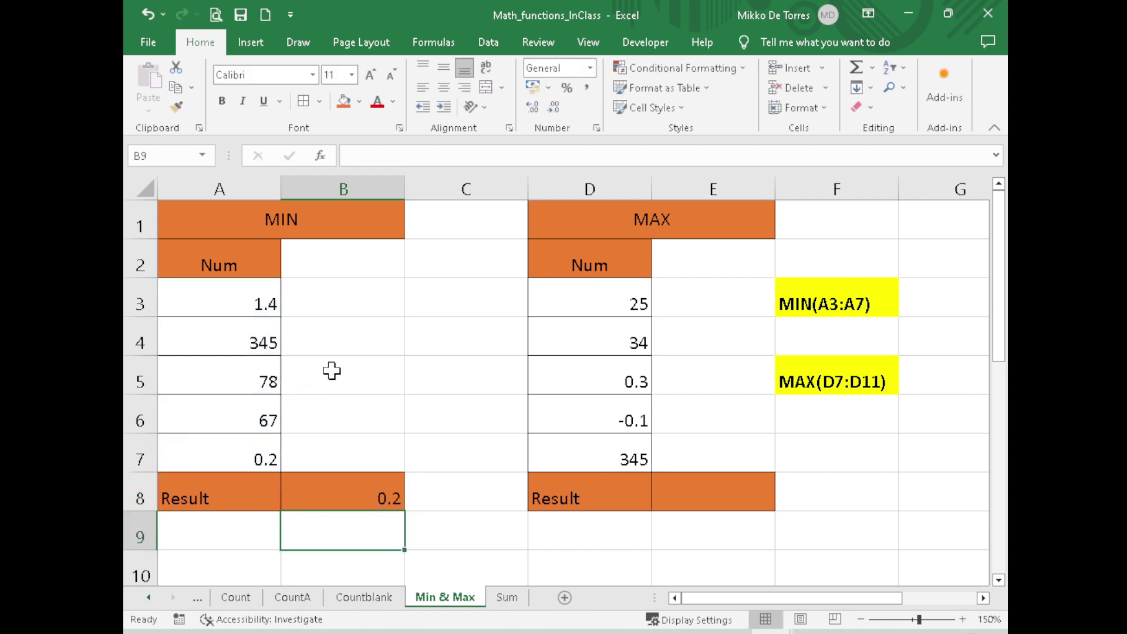
Step: Enter =MAX(D3:D7) in E8 to show the largest Num, 345
left_click(733, 496)
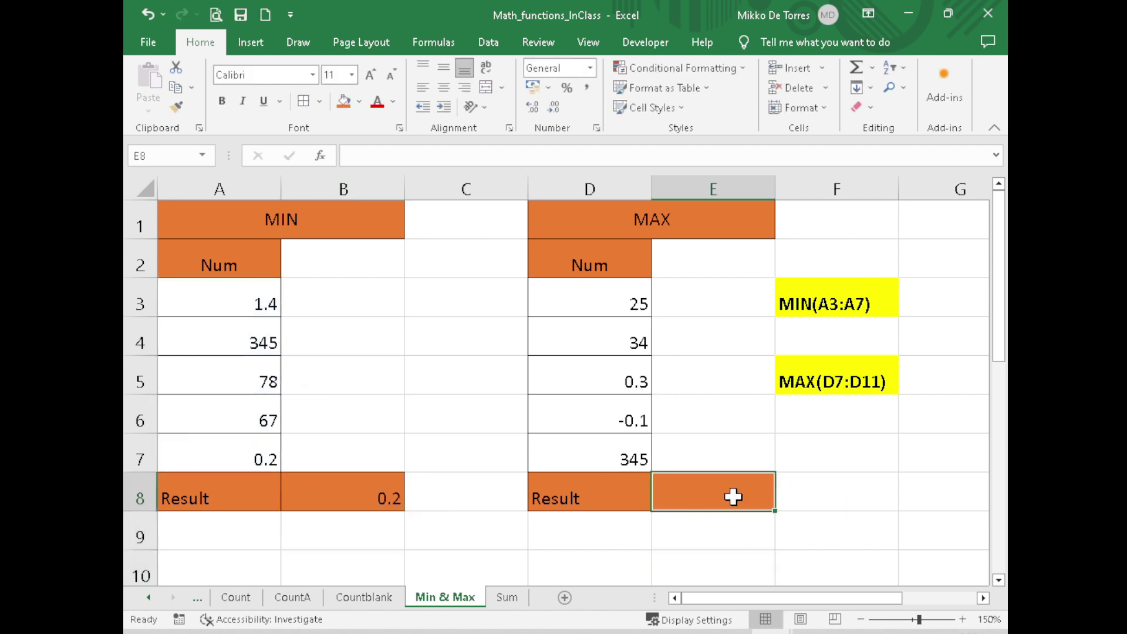
type("=MAX(")
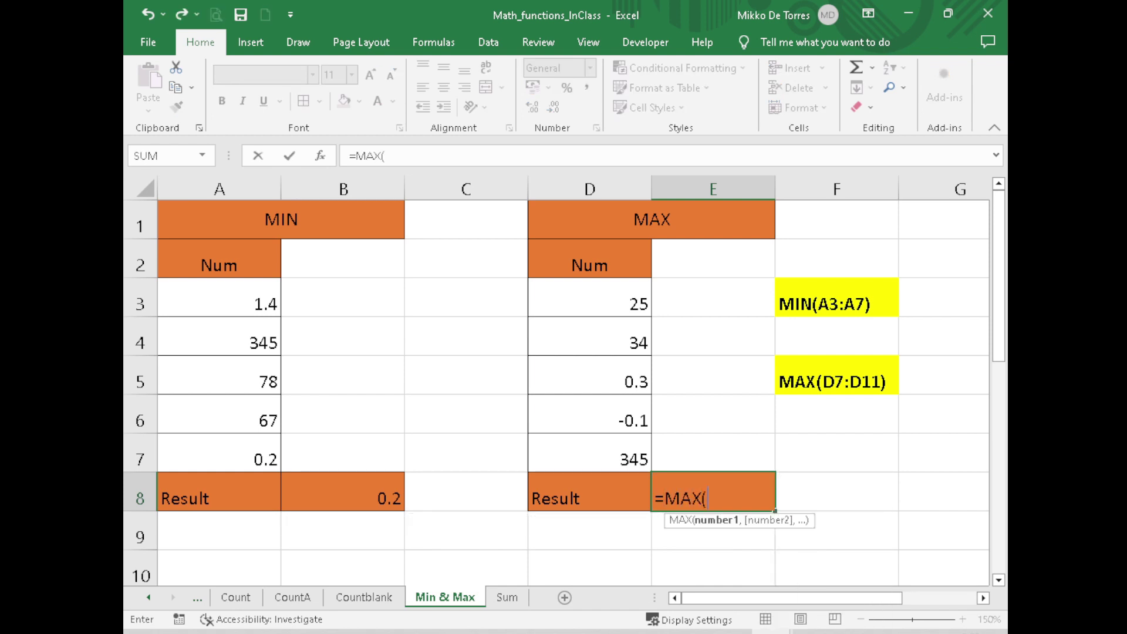
left_click(641, 306)
left_click_drag(641, 305, 624, 452)
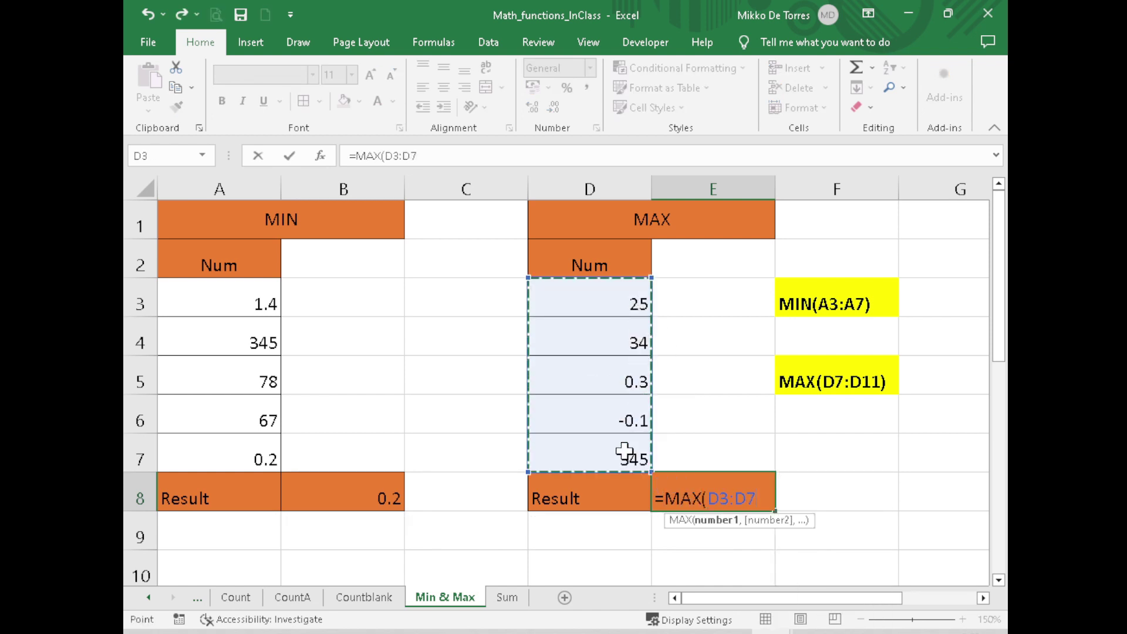
key("Return")
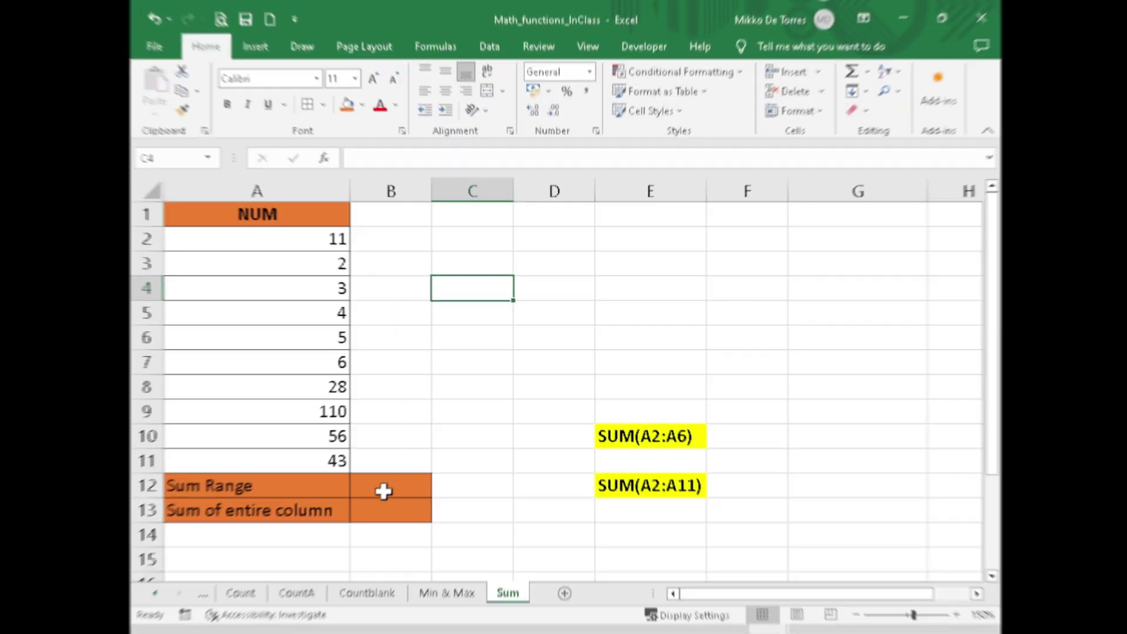
Step: Select cell B12 beside Sum Range on the Sum sheet
left_click(381, 489)
Step: Enter a SUM over the selected range in B12 (14) and =SUM(A2:A11) in B13 (268)
type("=")
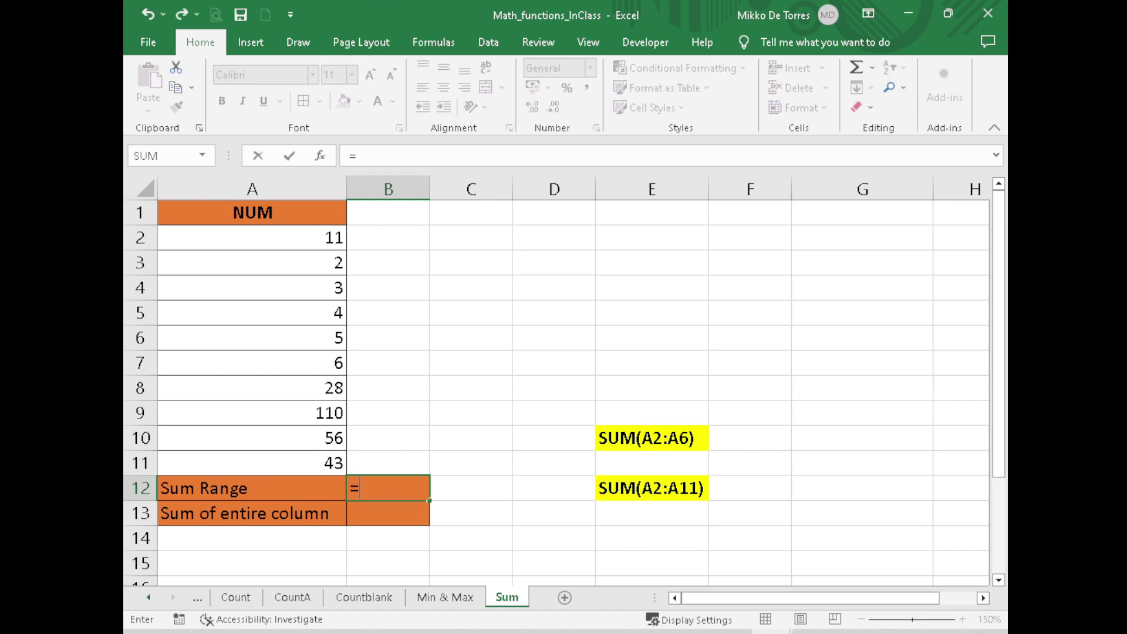
type("SUM")
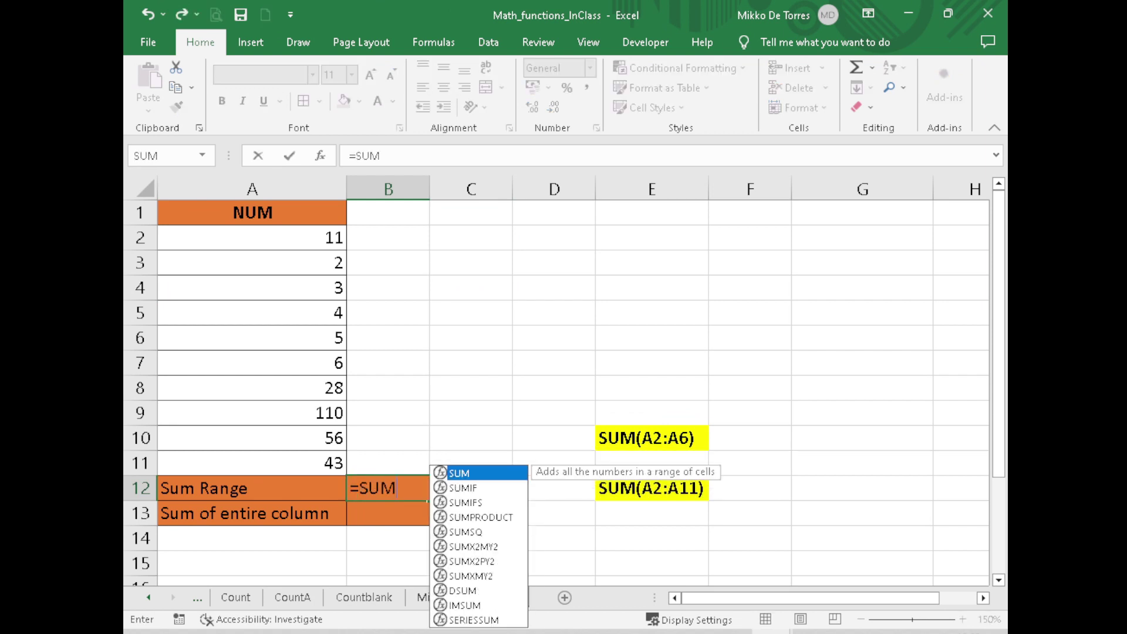
type("(")
left_click_drag(312, 238, 313, 338)
key("Return")
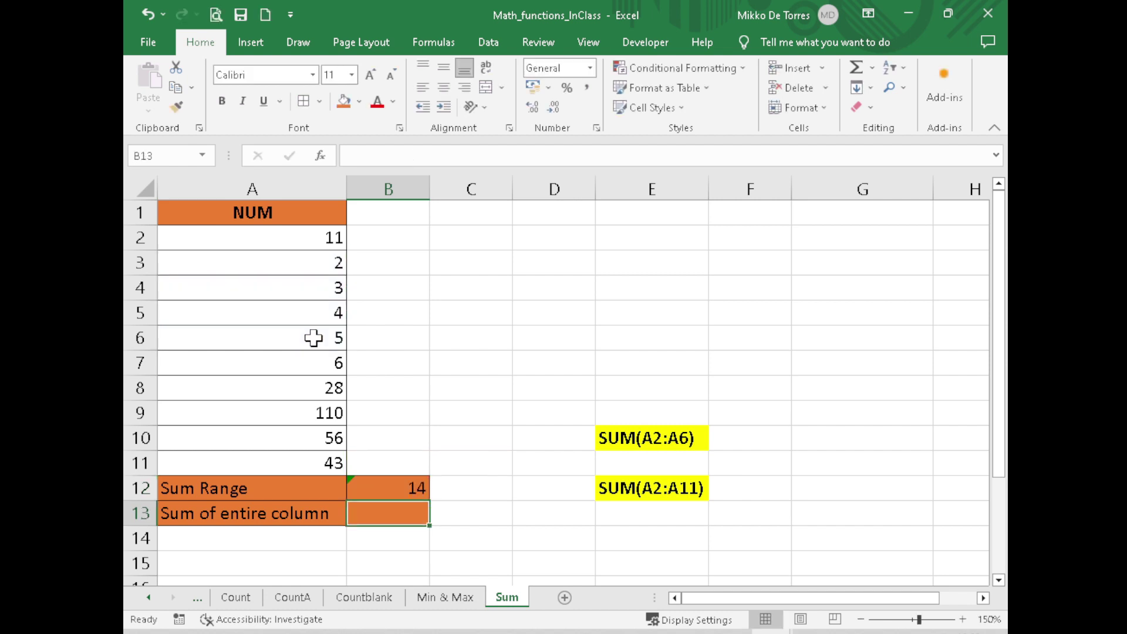
type("=")
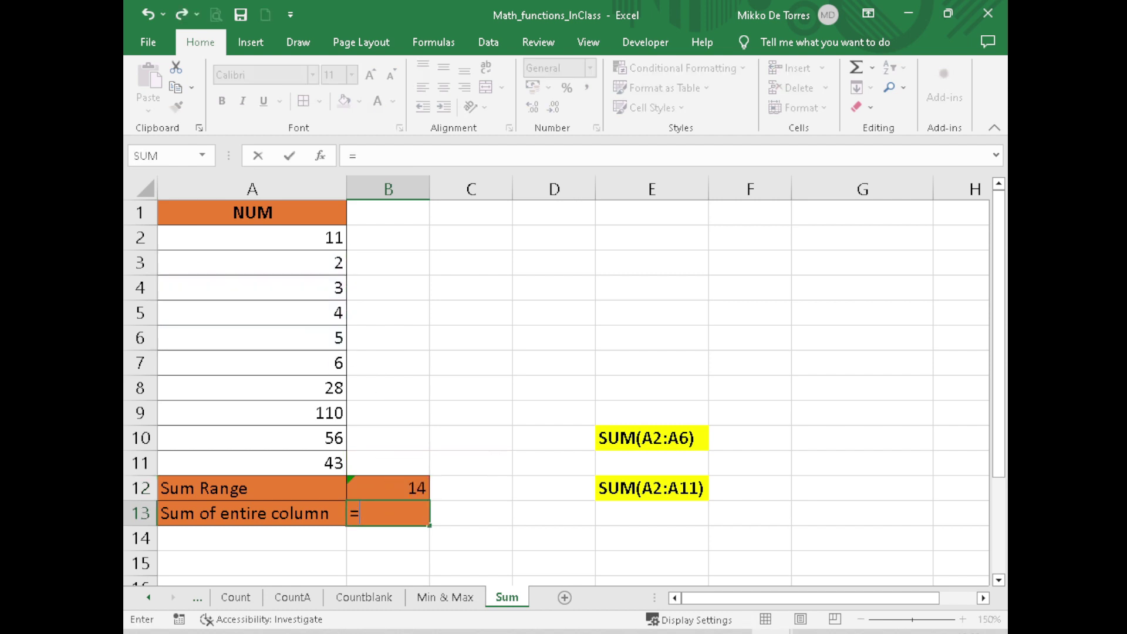
type("SUM(")
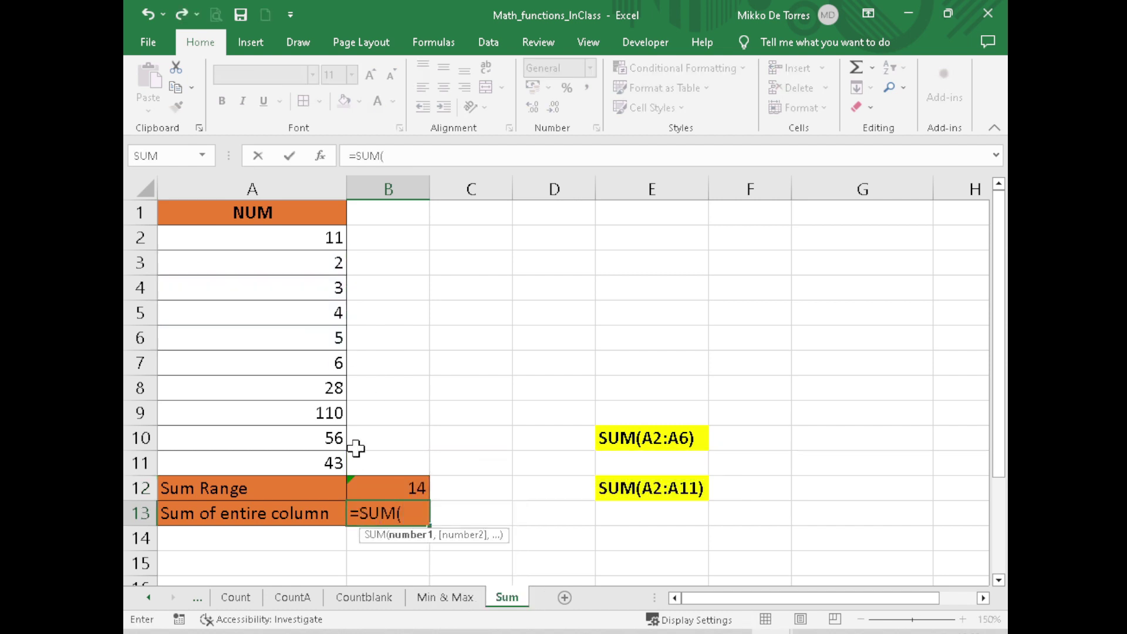
left_click_drag(312, 234, 302, 459)
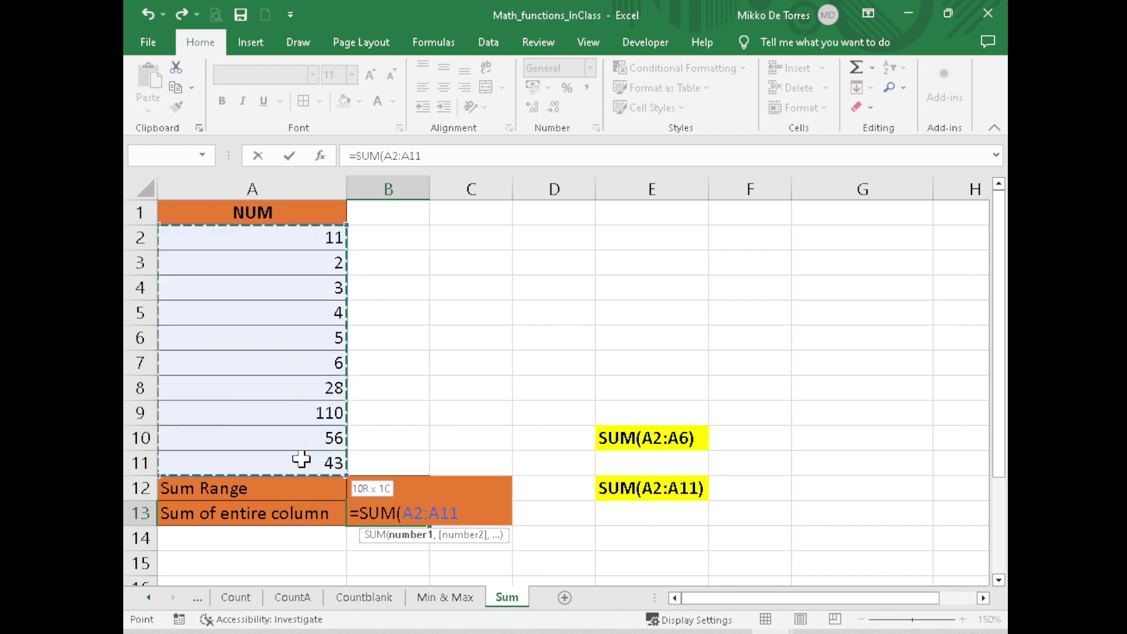
key("Return")
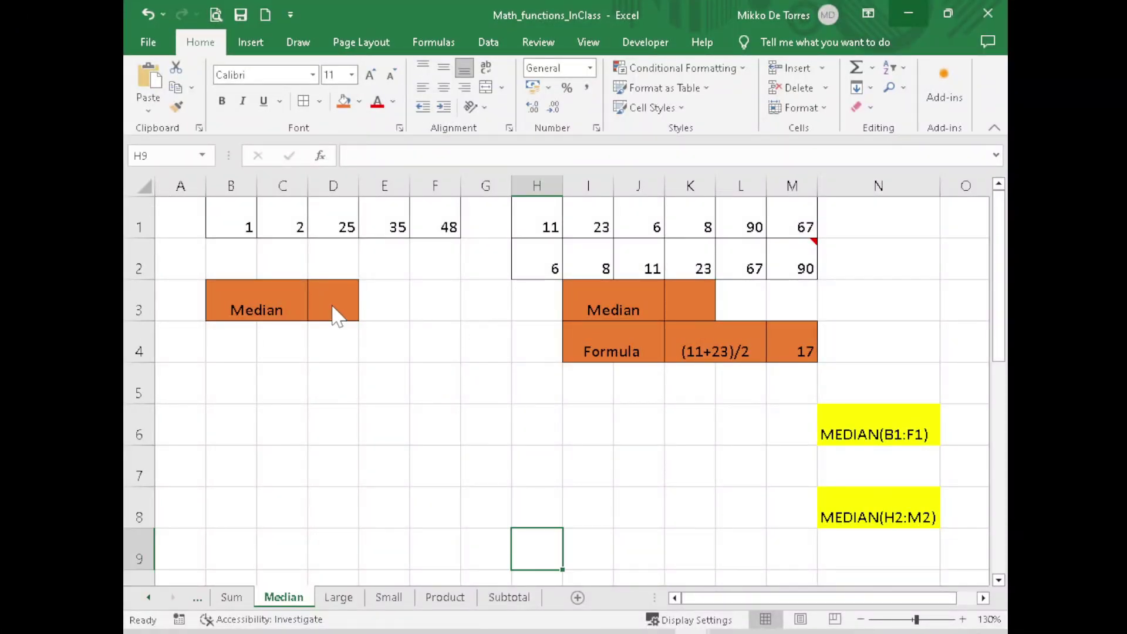
Step: Enter =MEDIAN(B1:F1) in D3, =MEDIAN(H2:M2) in K3 and =MEDIAN(H1:M1) in N1
left_click(332, 303)
type("=")
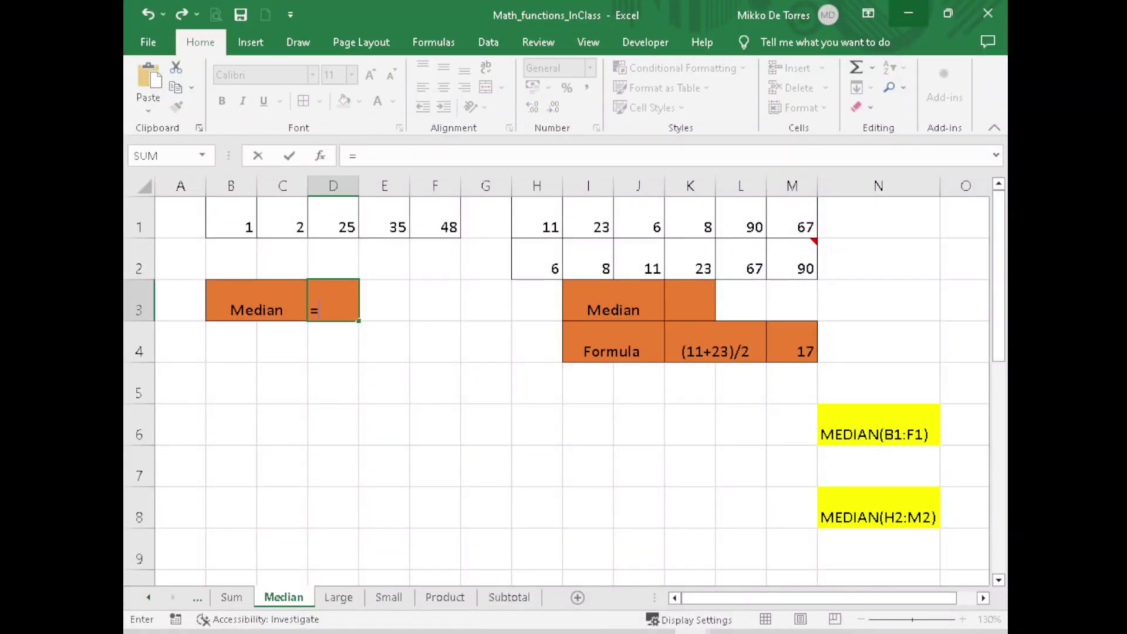
type("MEDIAN")
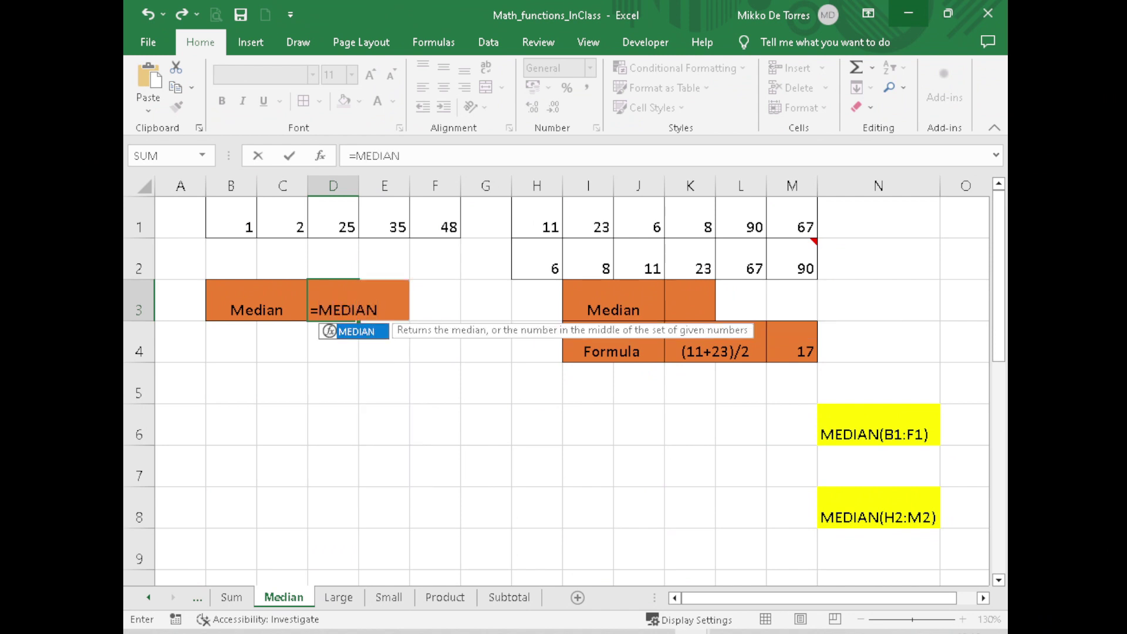
type("(")
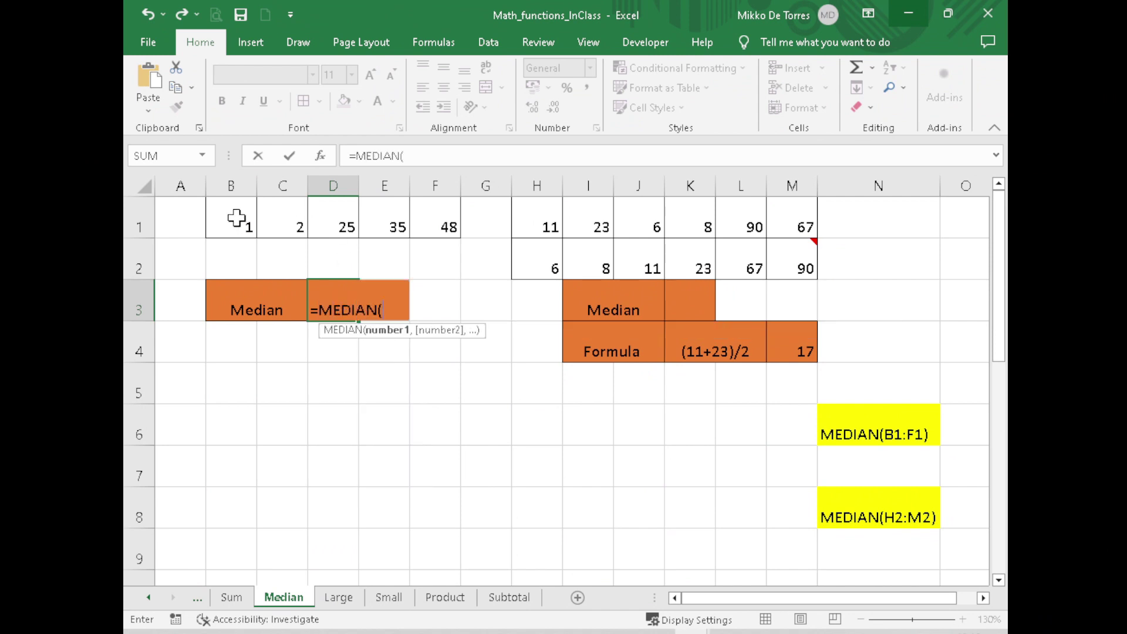
left_click_drag(237, 218, 433, 218)
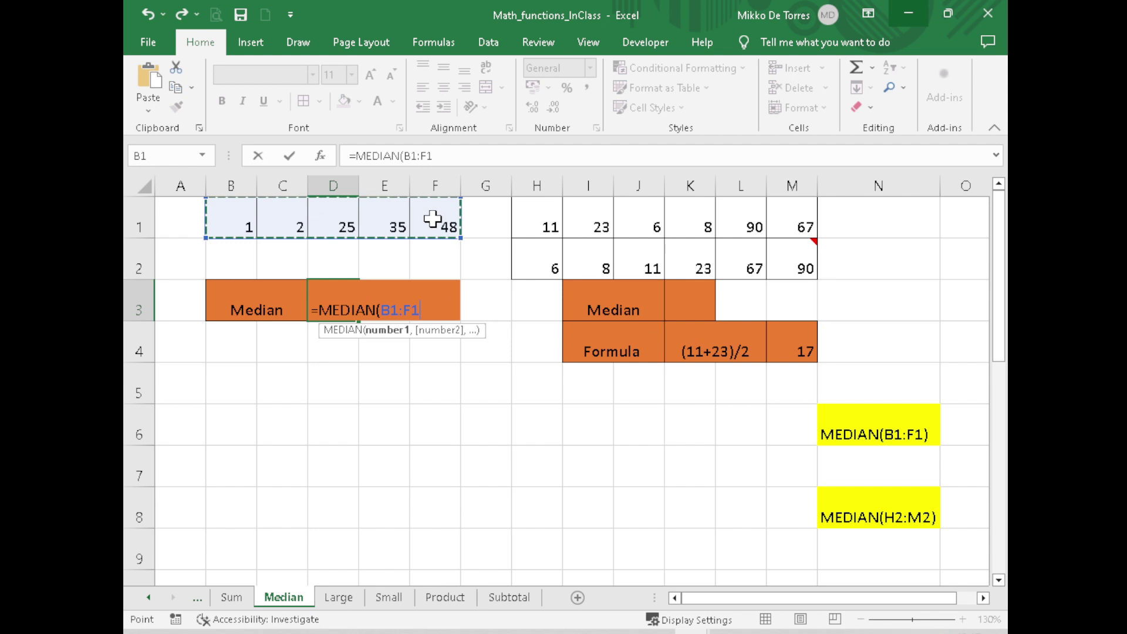
key("Return")
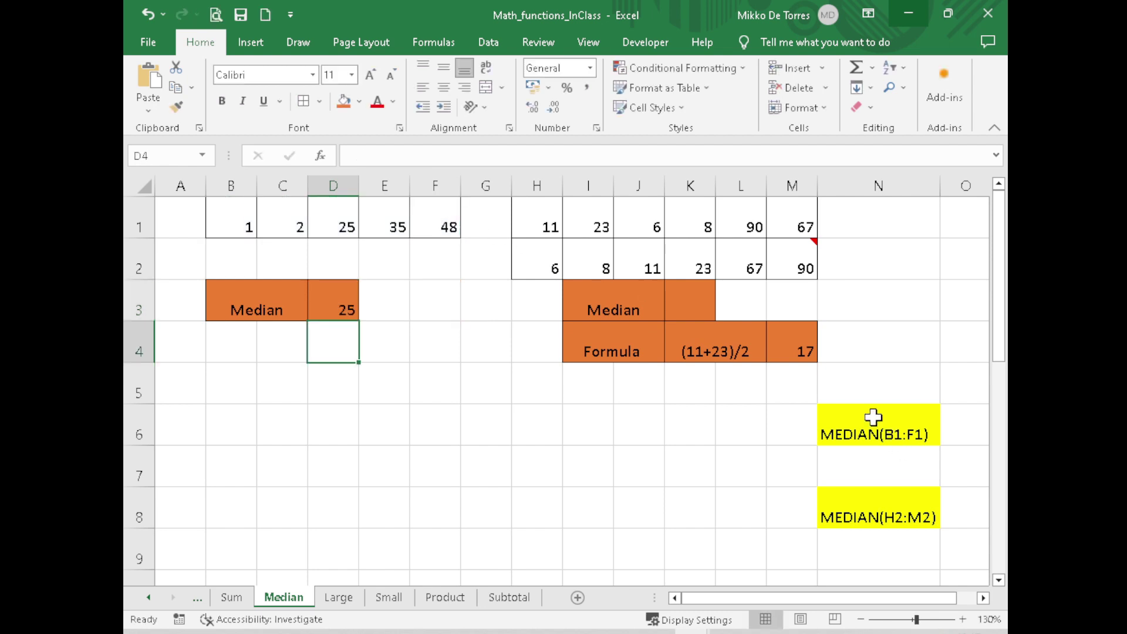
left_click(680, 296)
type("=")
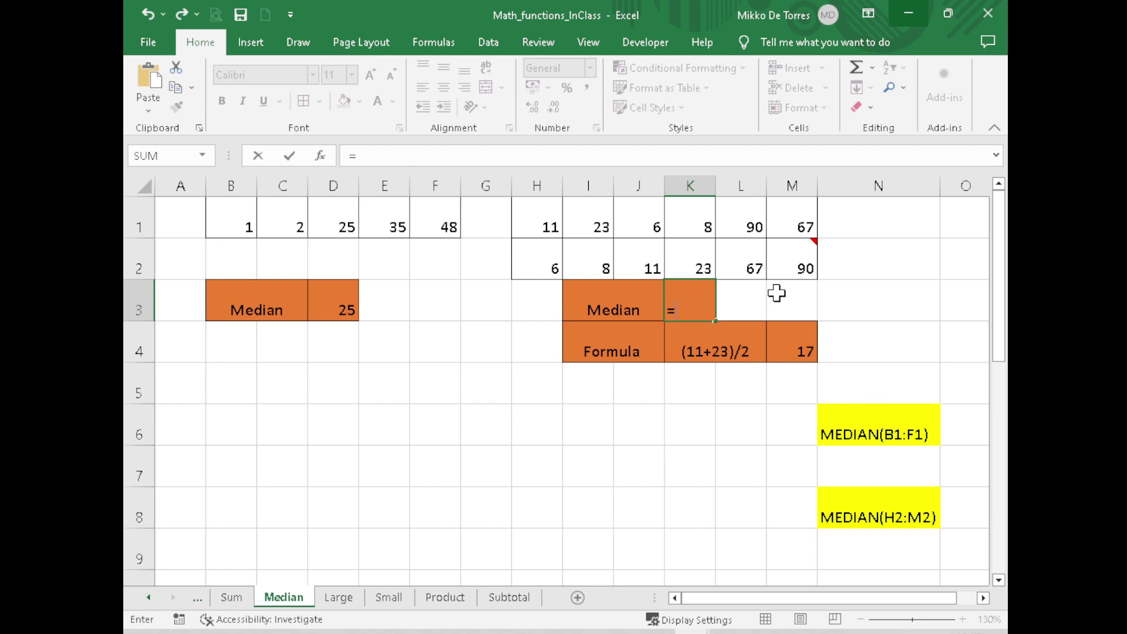
type("MEDIAN(")
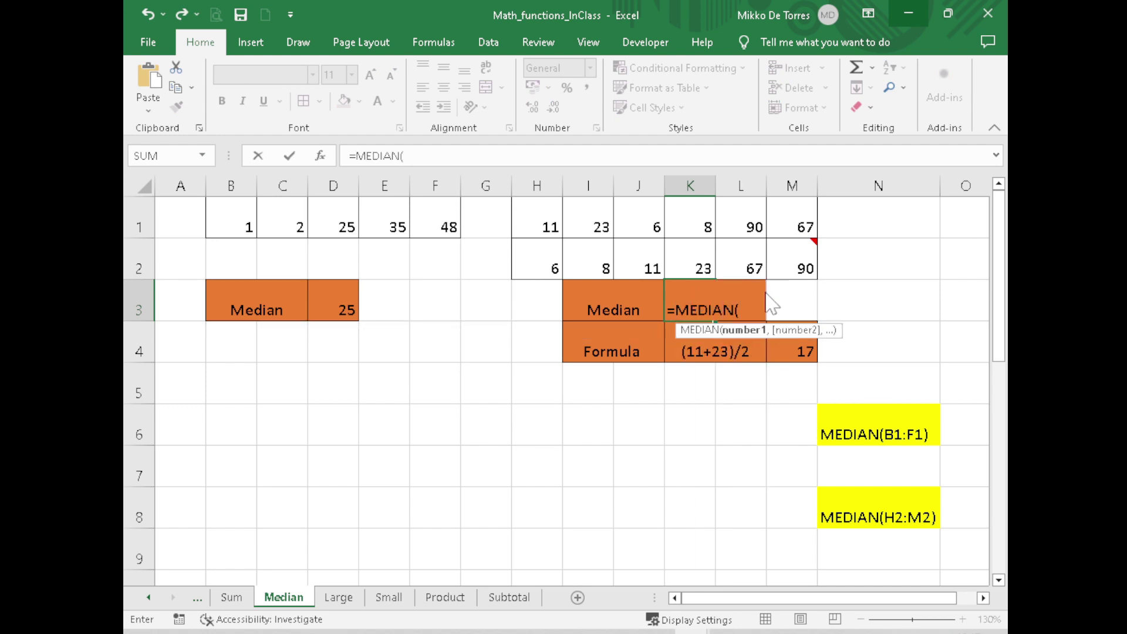
left_click_drag(548, 261, 795, 263)
key("Return")
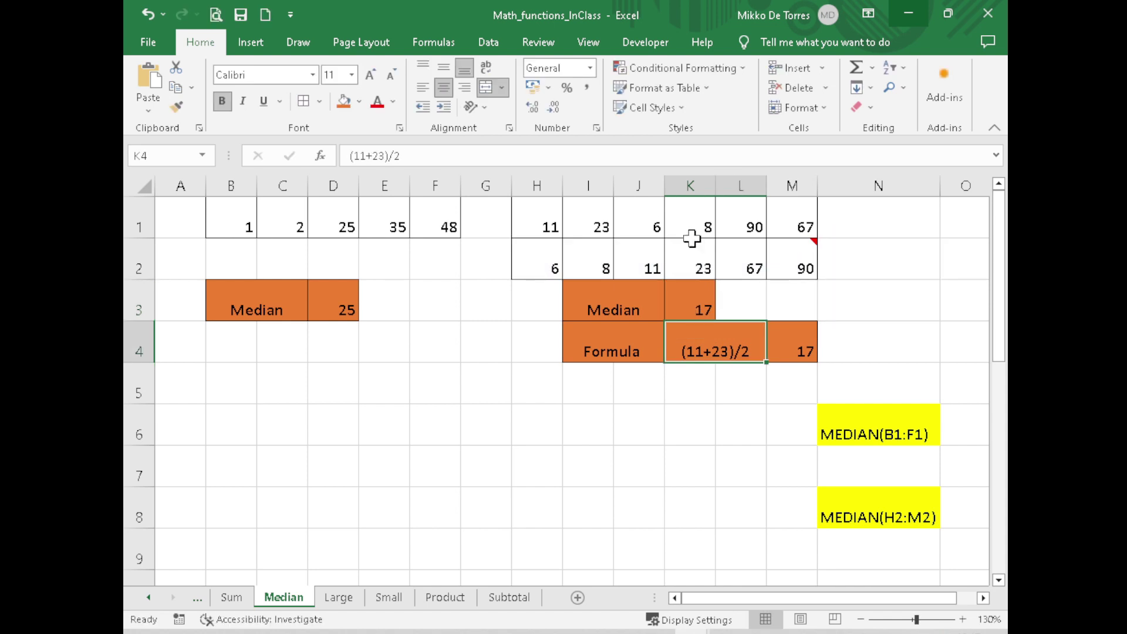
left_click(858, 214)
type("=")
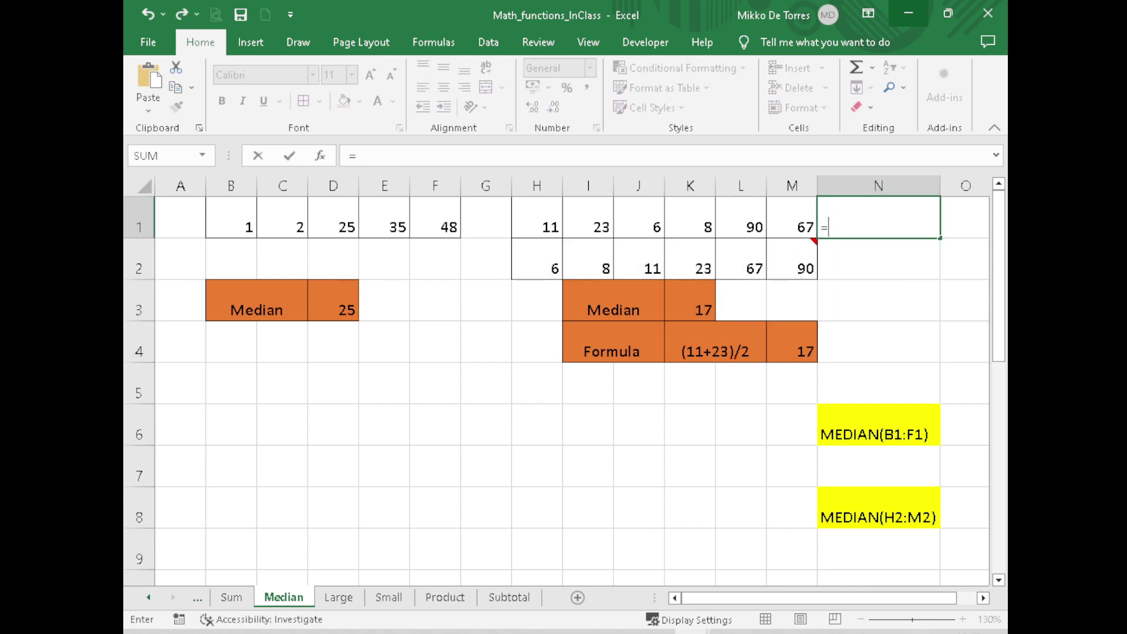
type("MEDIAN")
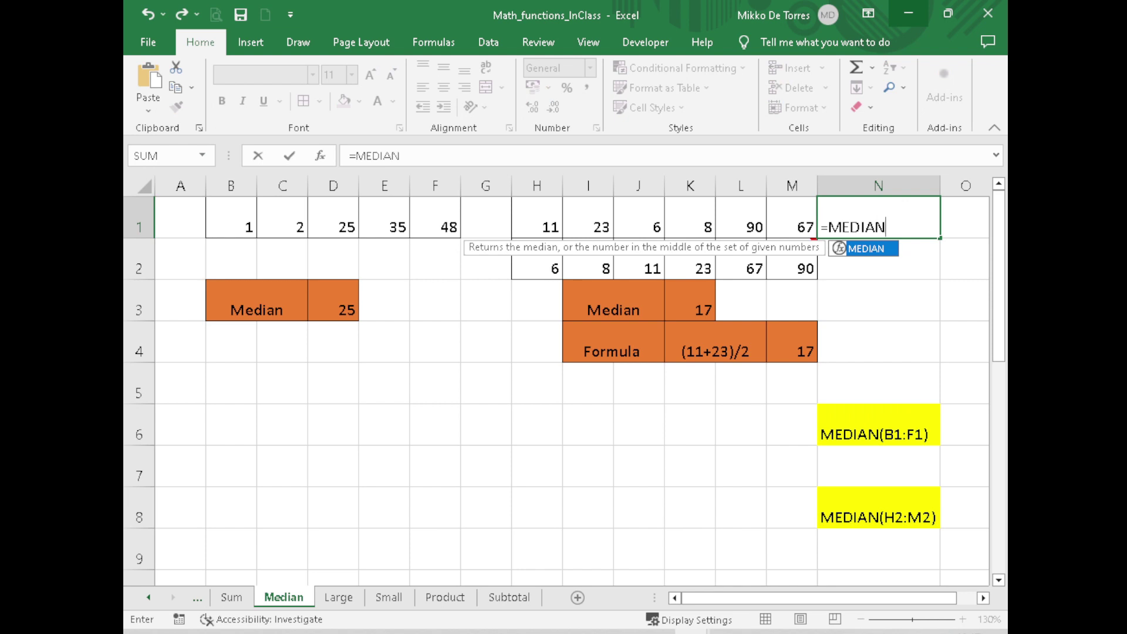
type("(")
left_click_drag(543, 220, 784, 220)
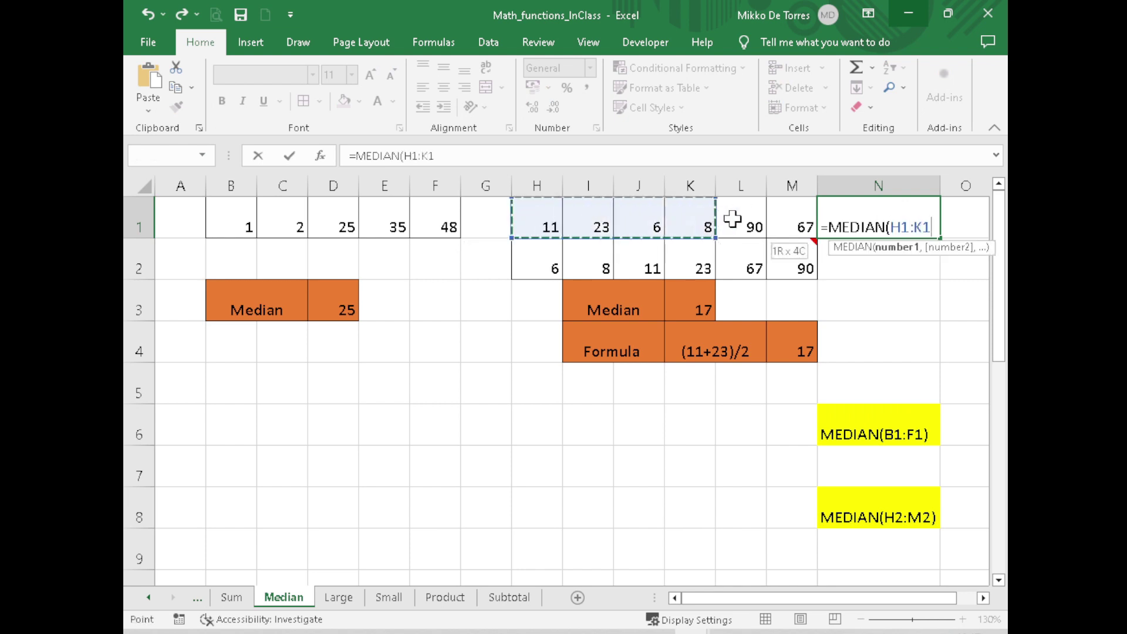
key("Return")
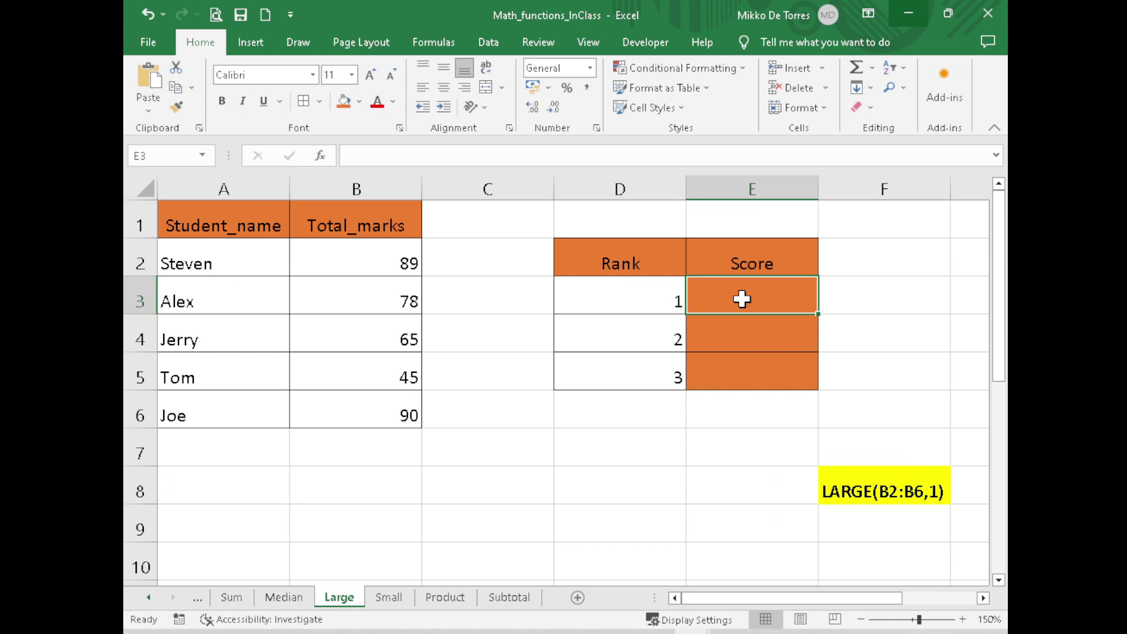
Step: Enter =LARGE(B2:B6,1) as the Rank 1 Score, giving 90
type("=LARGE")
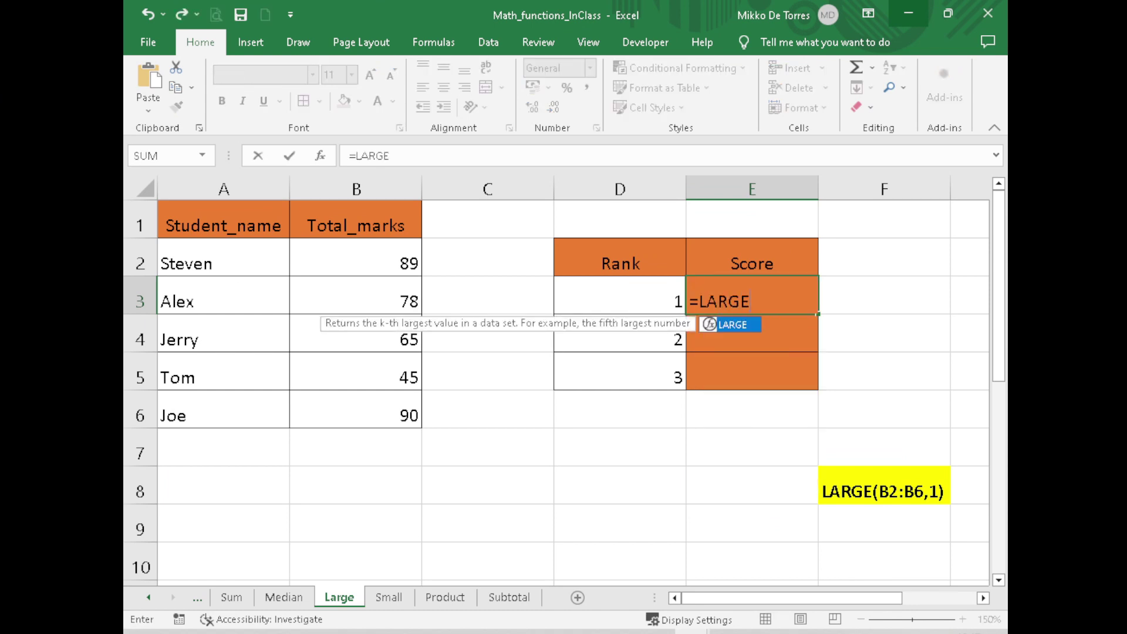
type("(")
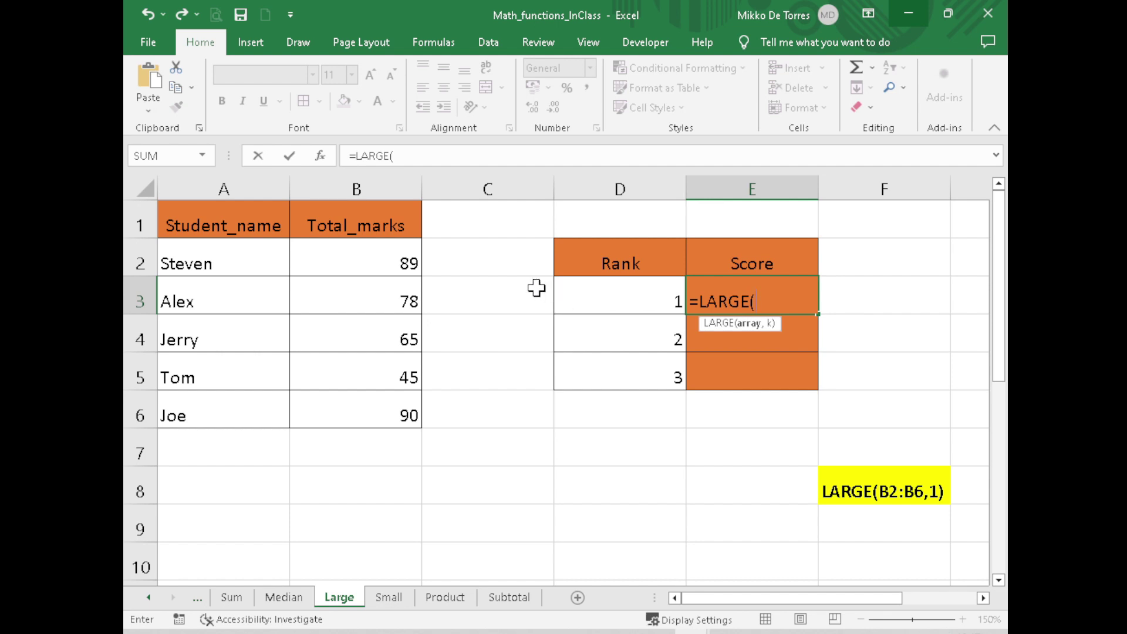
left_click_drag(361, 264, 366, 407)
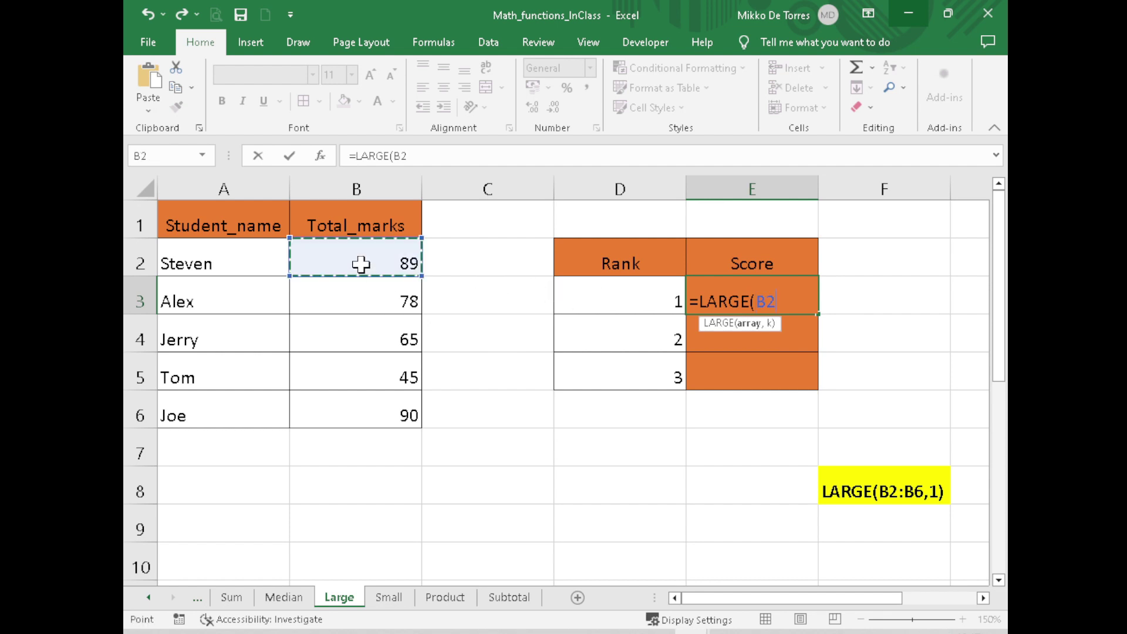
type(",1")
key("Return")
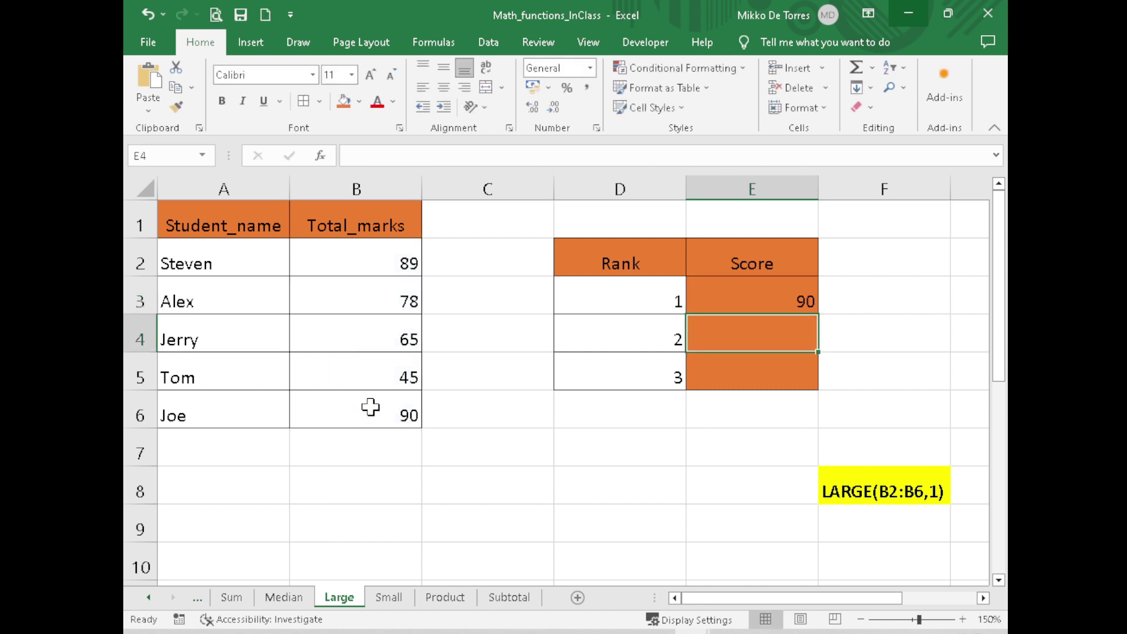
Step: Enter =LARGE(B2:B6,2) and =LARGE(B2:B6,3) for Ranks 2 and 3, giving 89 and 78
type("=LARGE(")
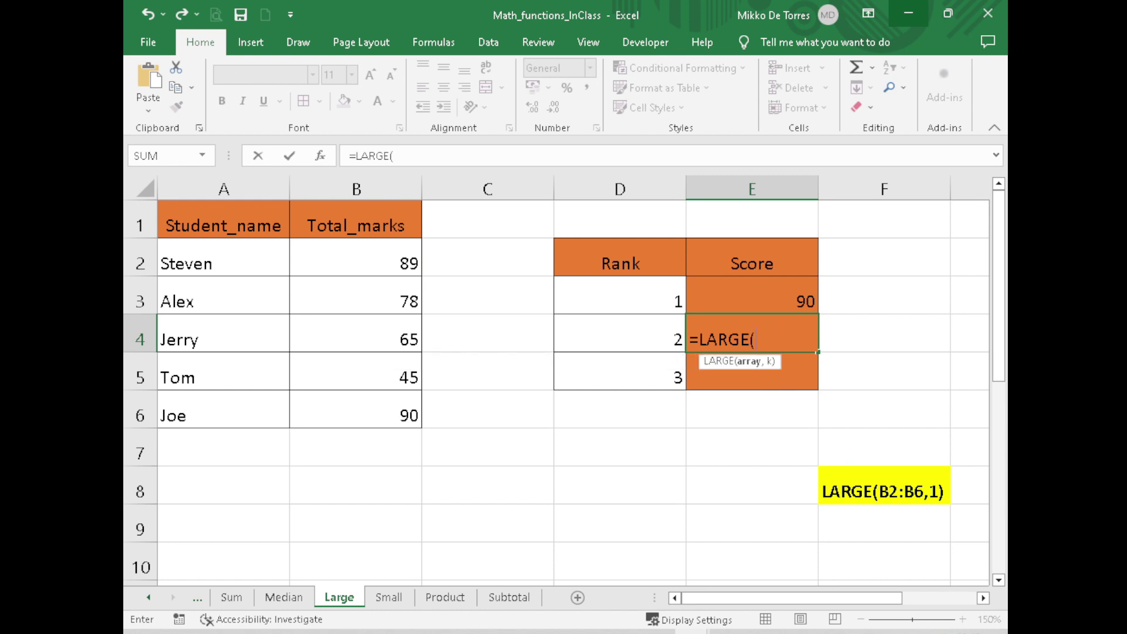
left_click_drag(389, 262, 379, 401)
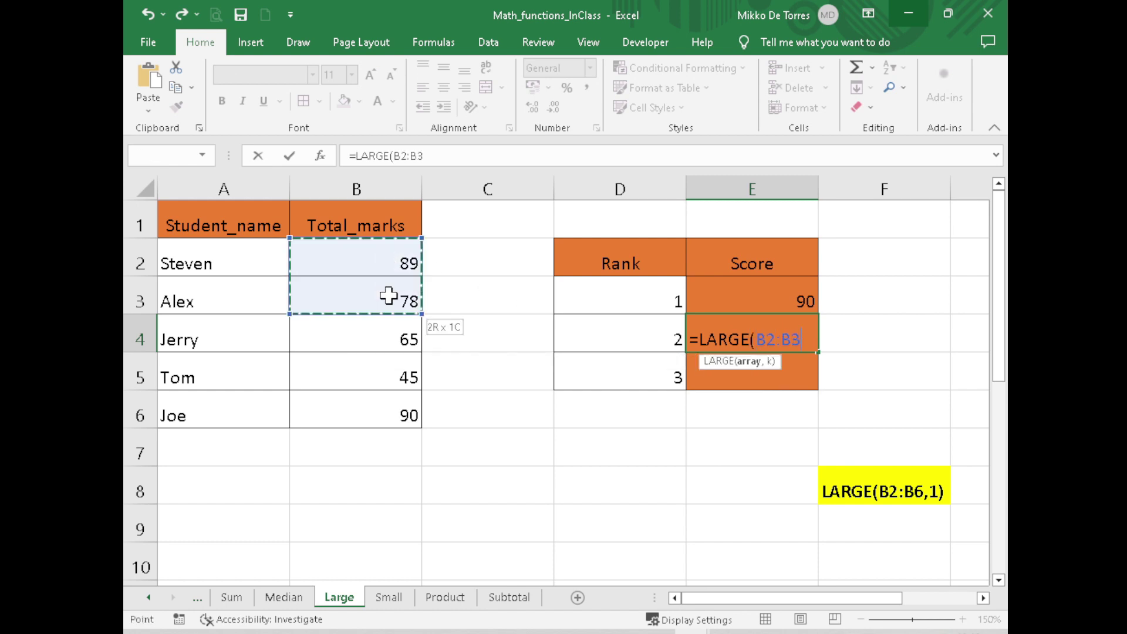
type(",2")
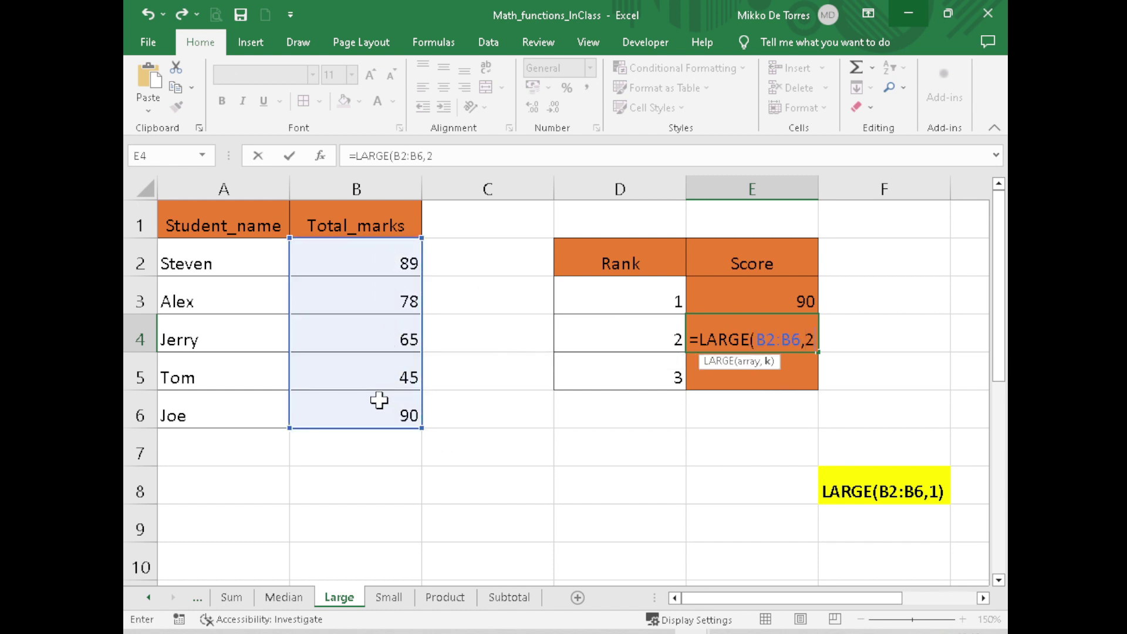
key("Return")
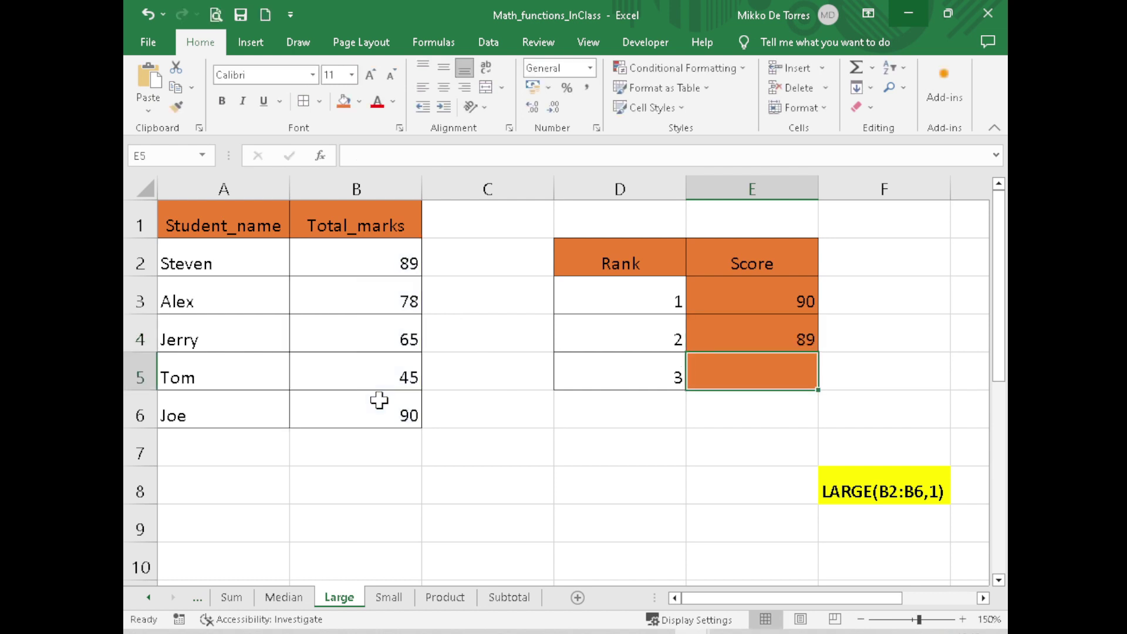
type("=")
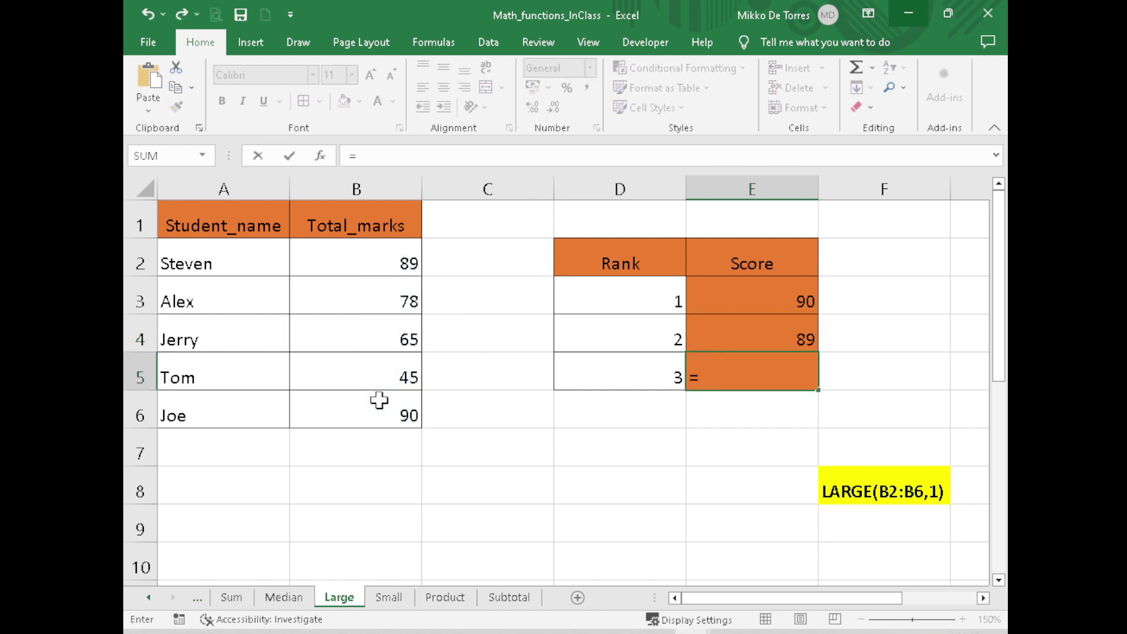
type("LARGE(")
left_click_drag(383, 262, 385, 404)
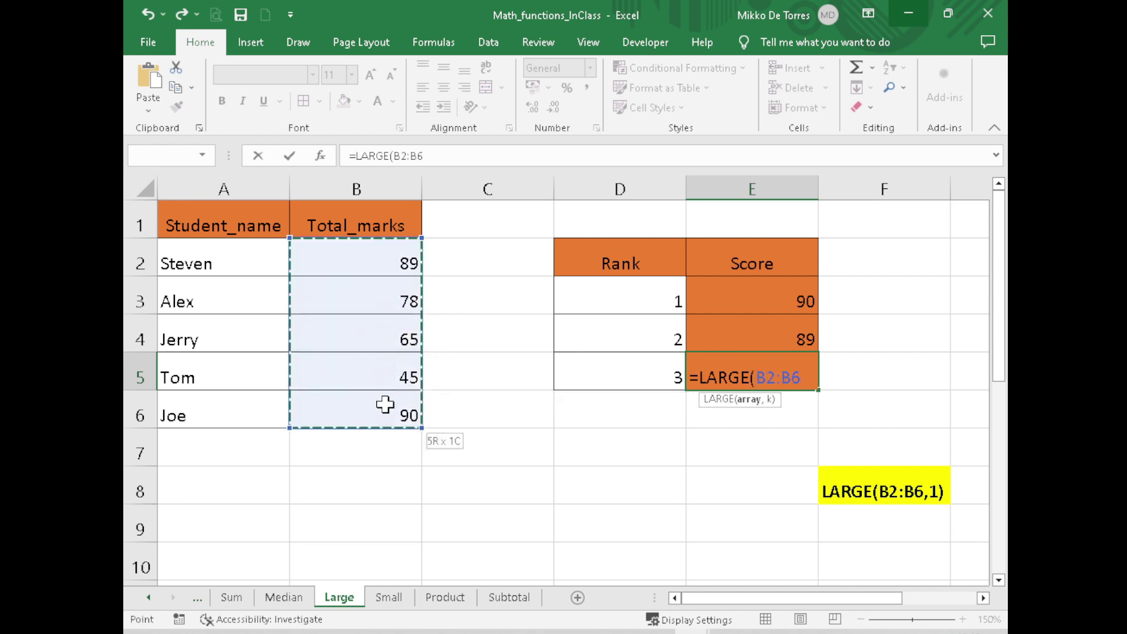
type(",3")
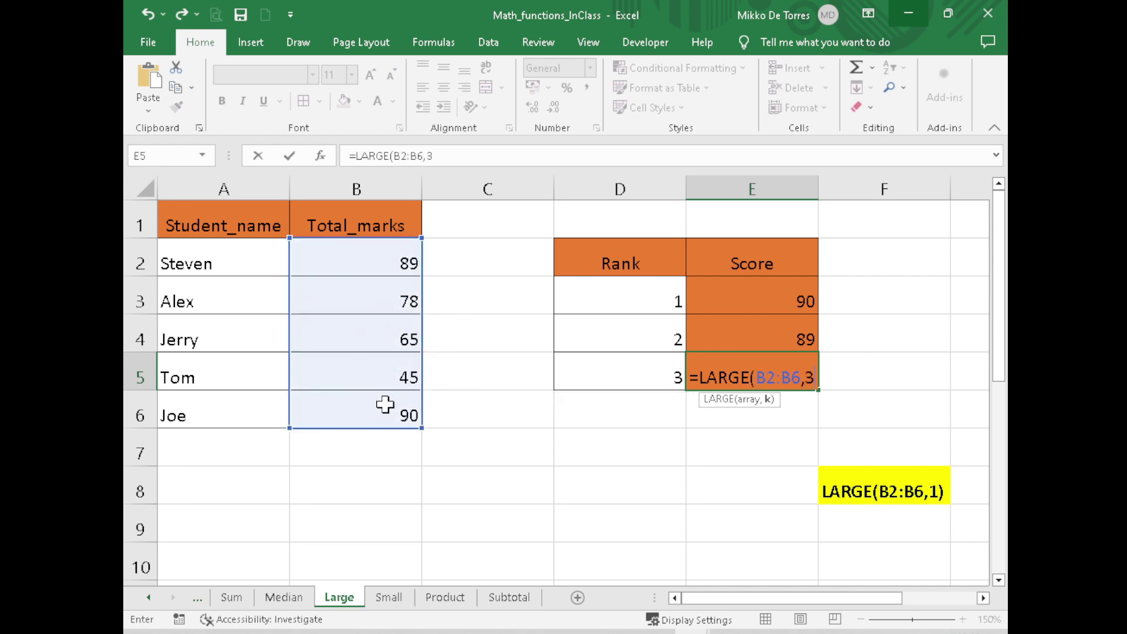
key("Return")
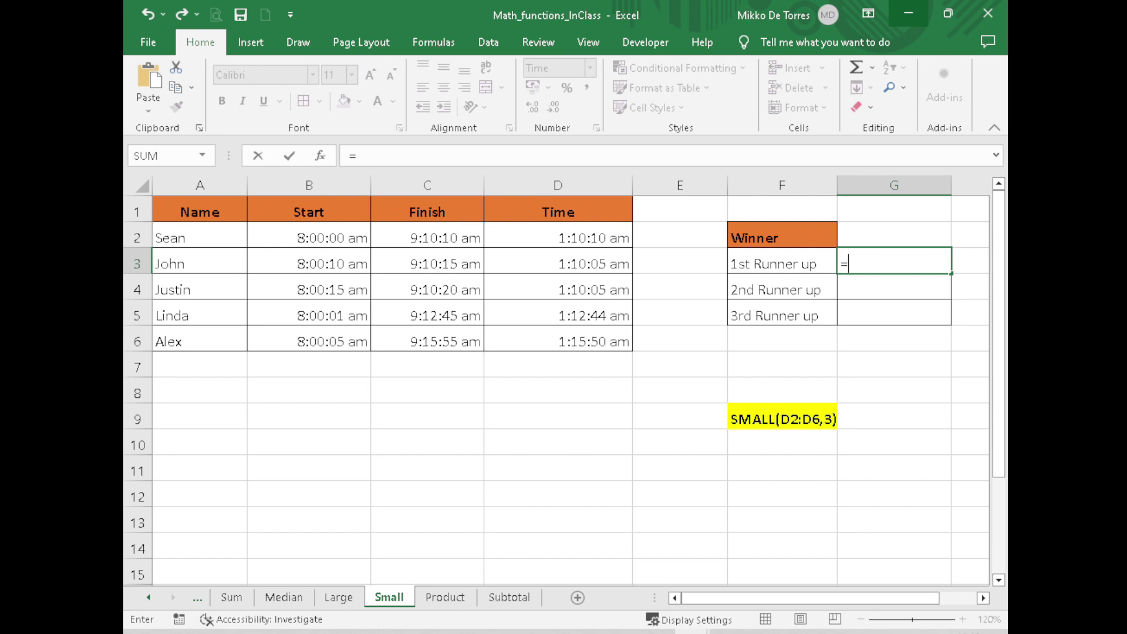
Step: Enter =SMALL(D2:D6,3) and =SMALL(D2:D6,4) for the 1st and 2nd Runner up
type("SMALL")
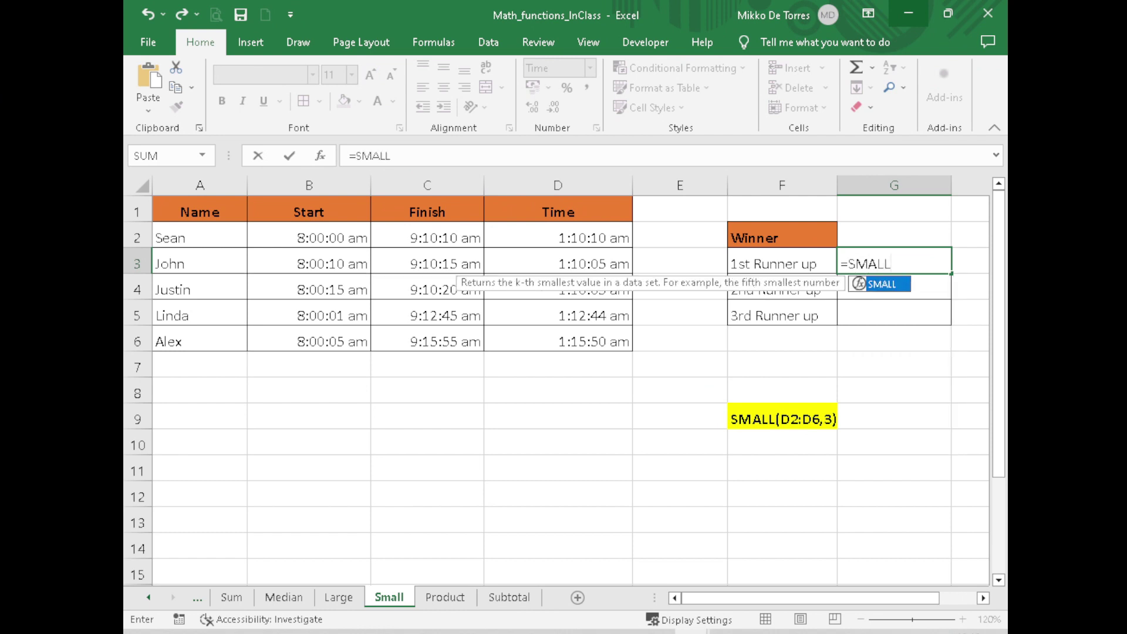
type("(")
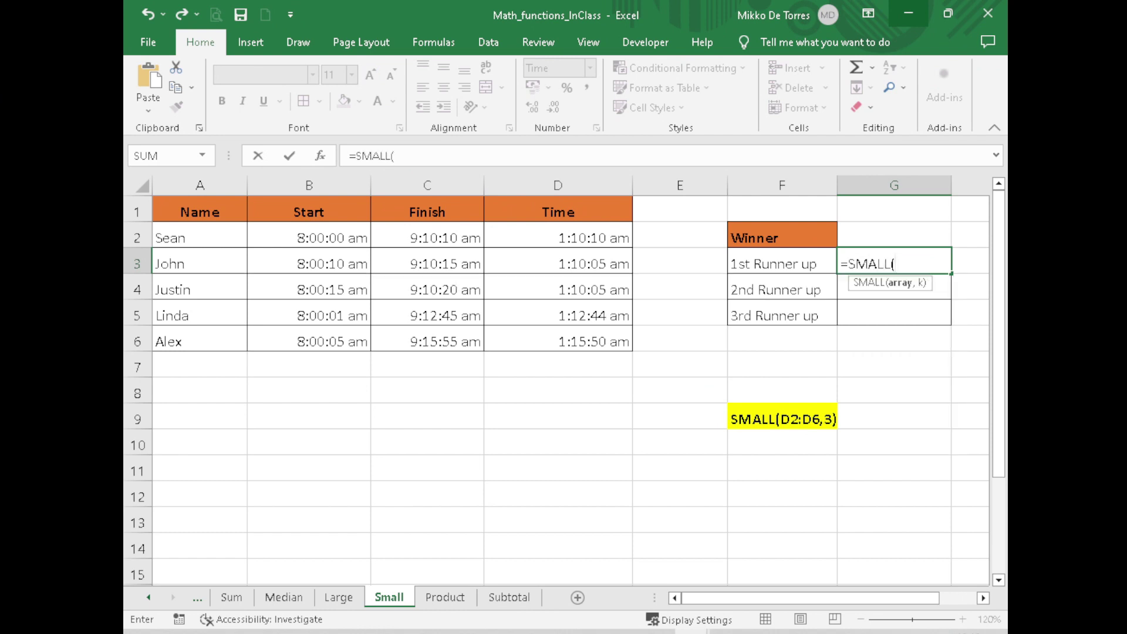
left_click(523, 237)
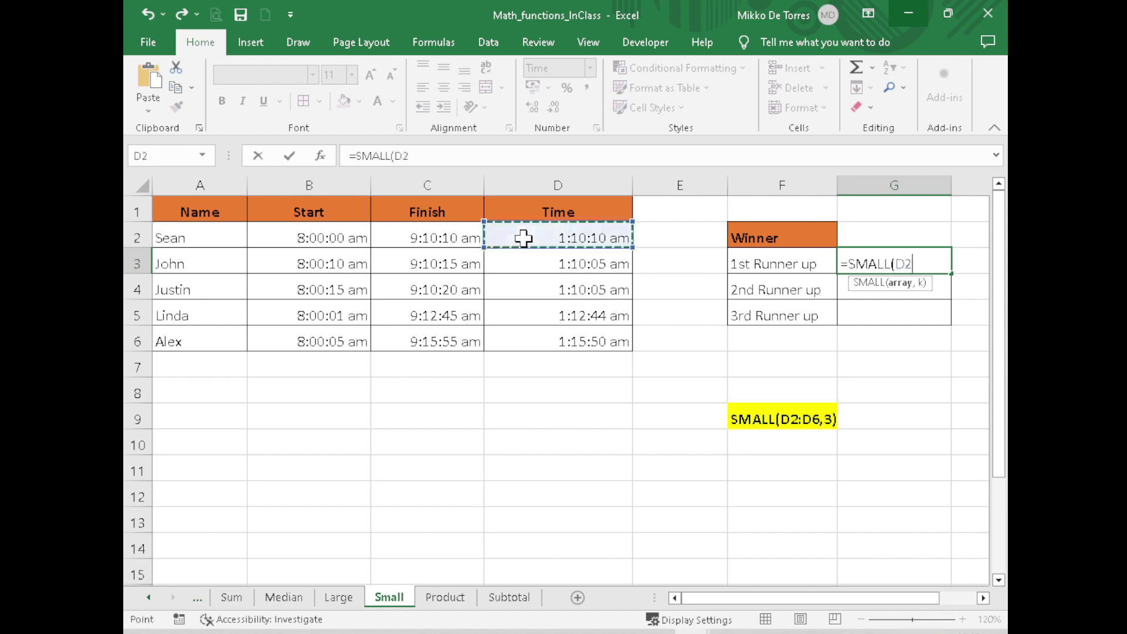
left_click_drag(523, 238, 528, 331)
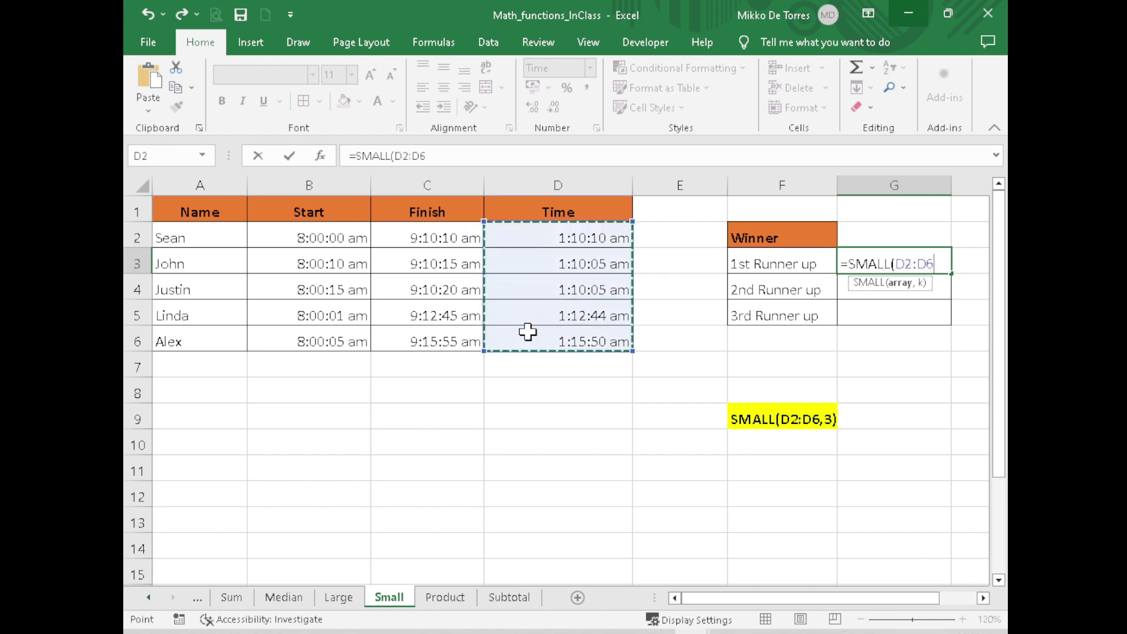
type(",3")
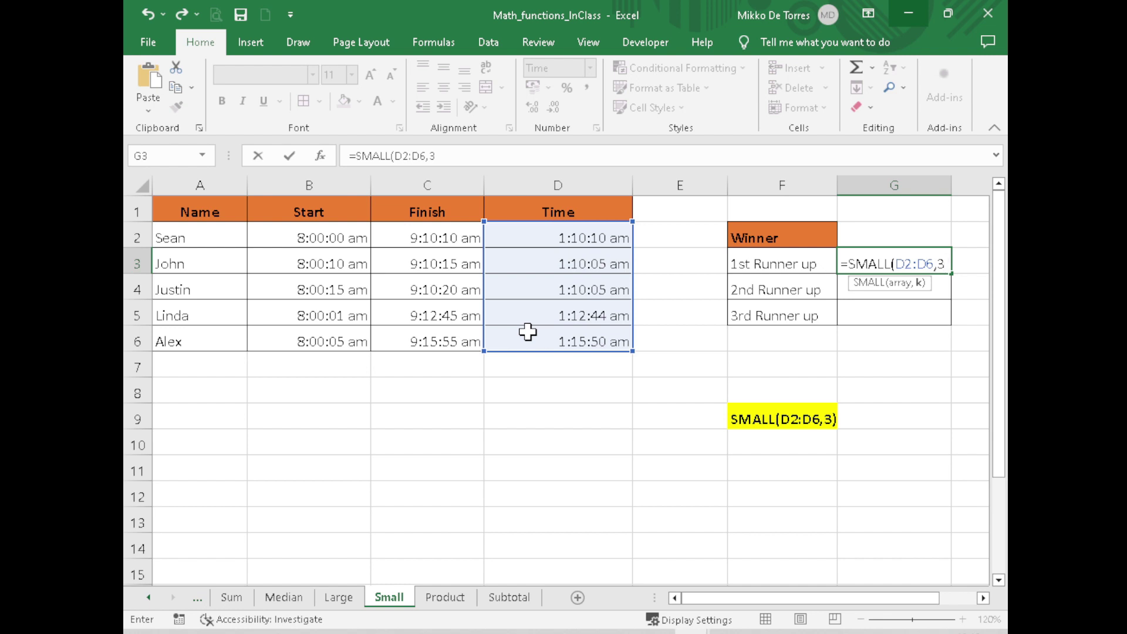
key("Return")
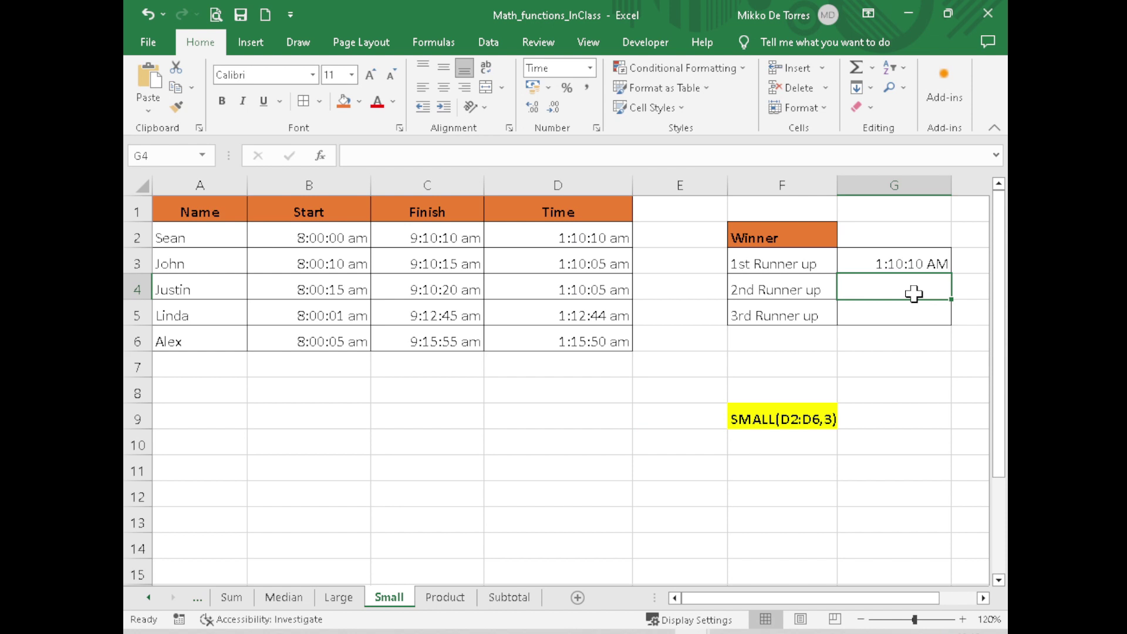
type("=SMALL(")
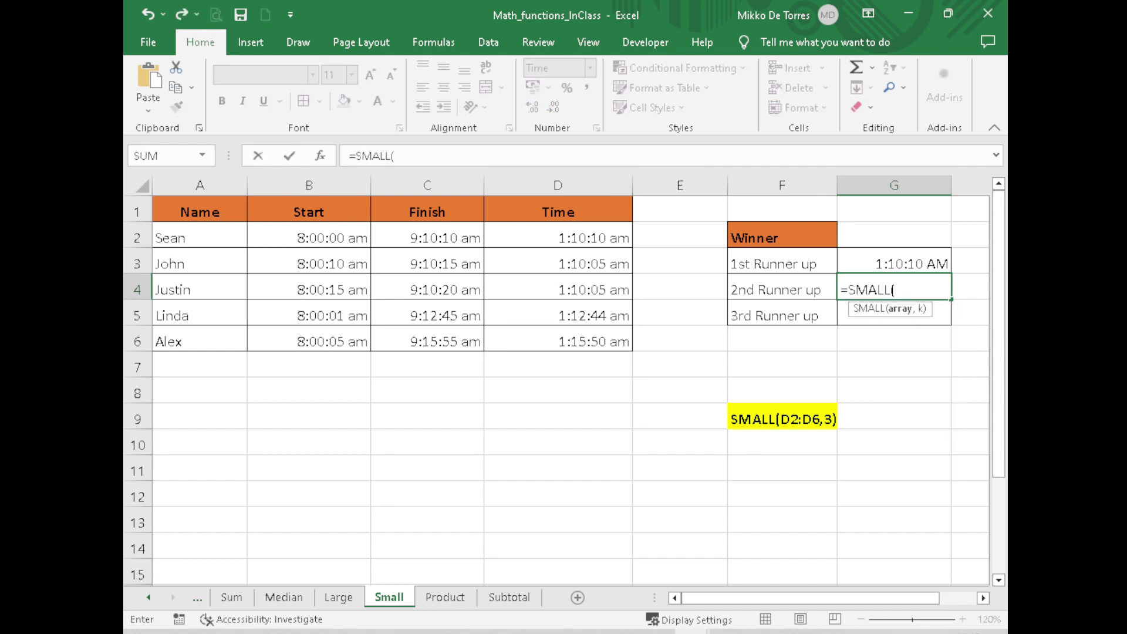
left_click_drag(611, 242, 601, 332)
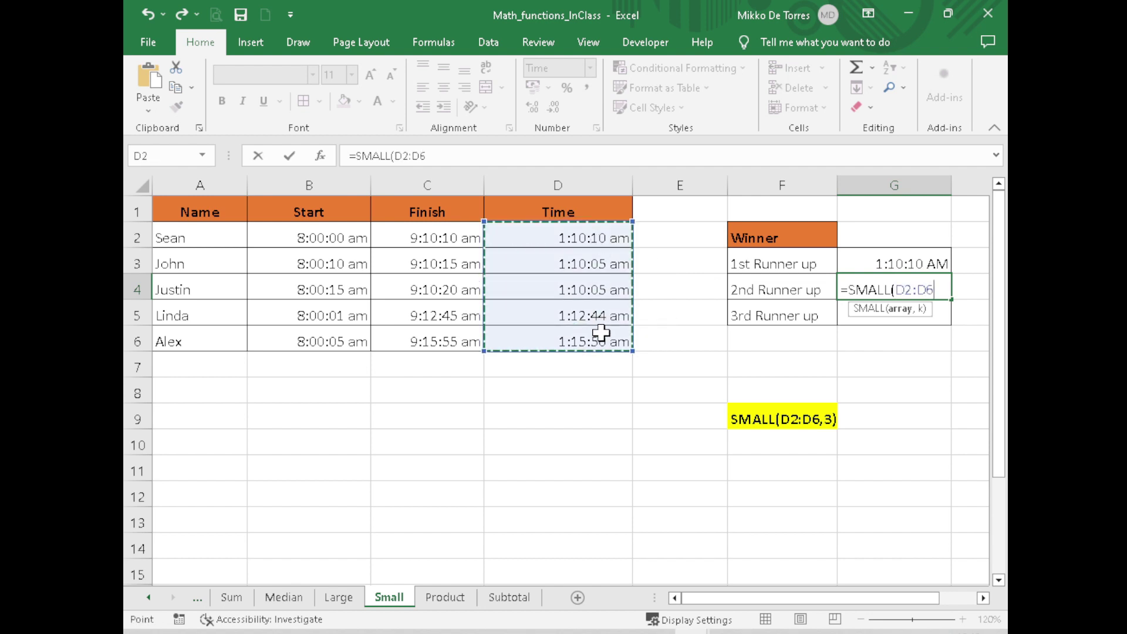
type(",4")
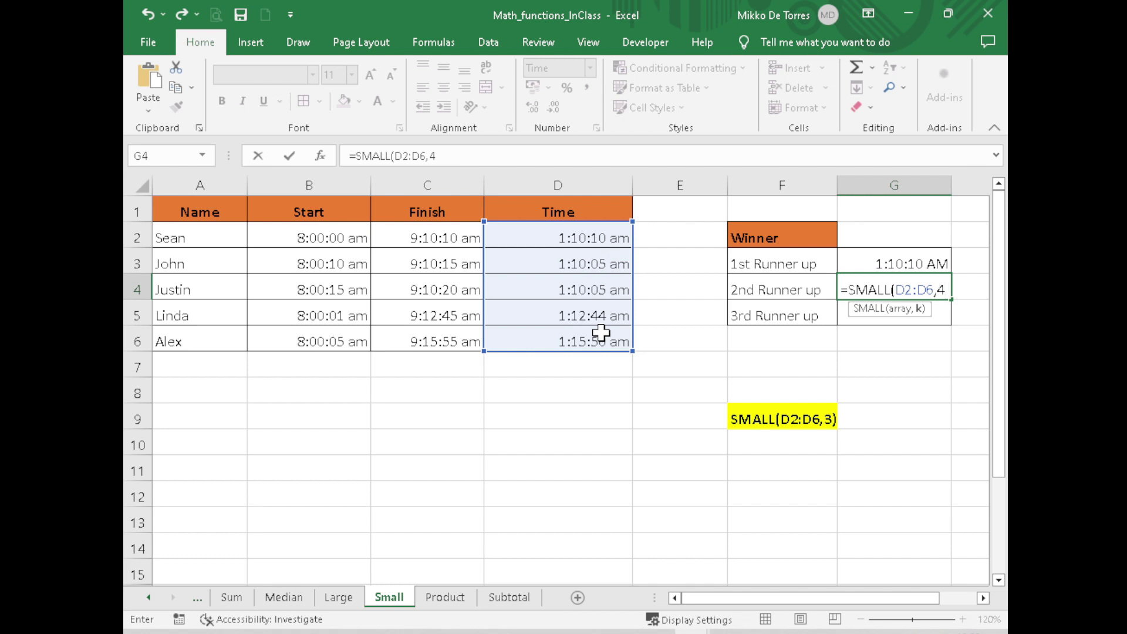
key("Return")
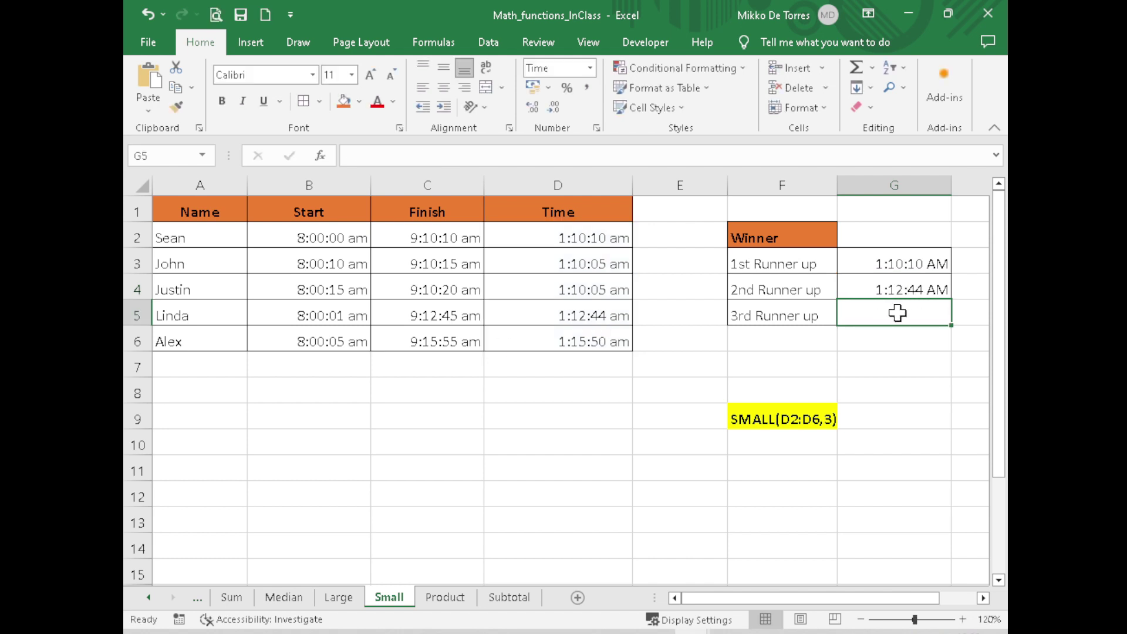
Step: Enter the 3rd Runner up SMALL formula over the Time values D2:D6
type("=SMALL")
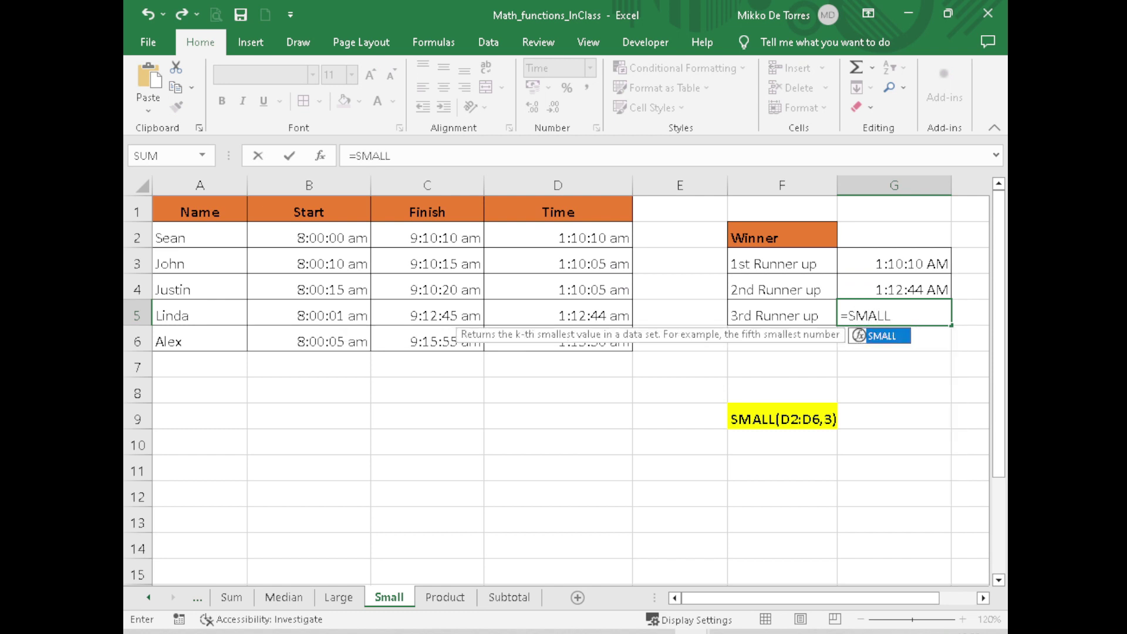
type("(")
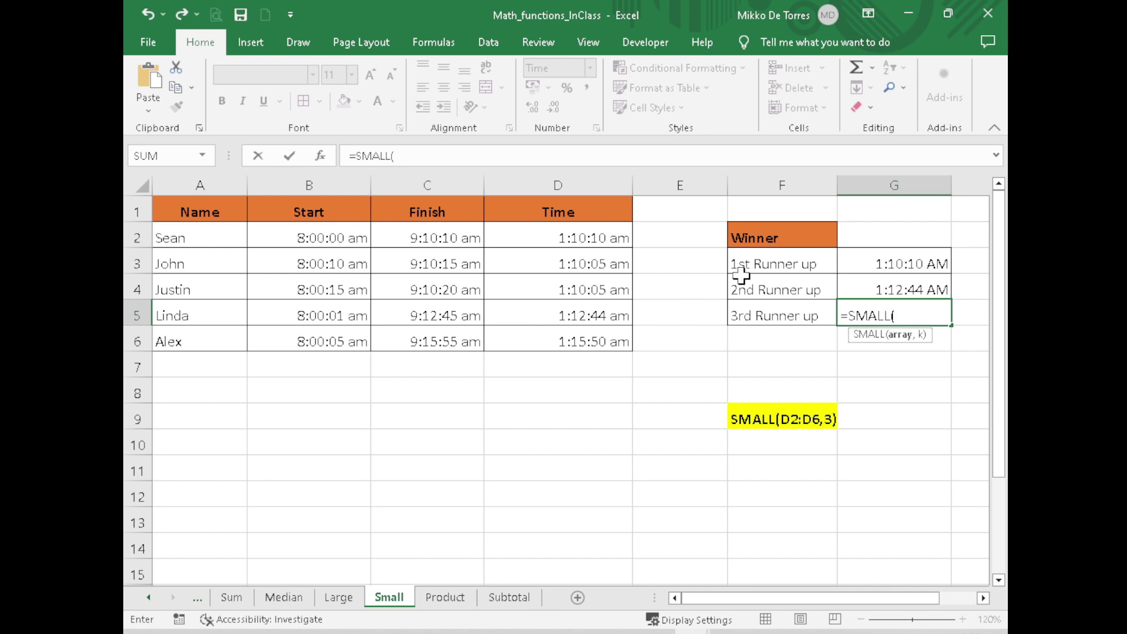
left_click_drag(591, 236, 582, 336)
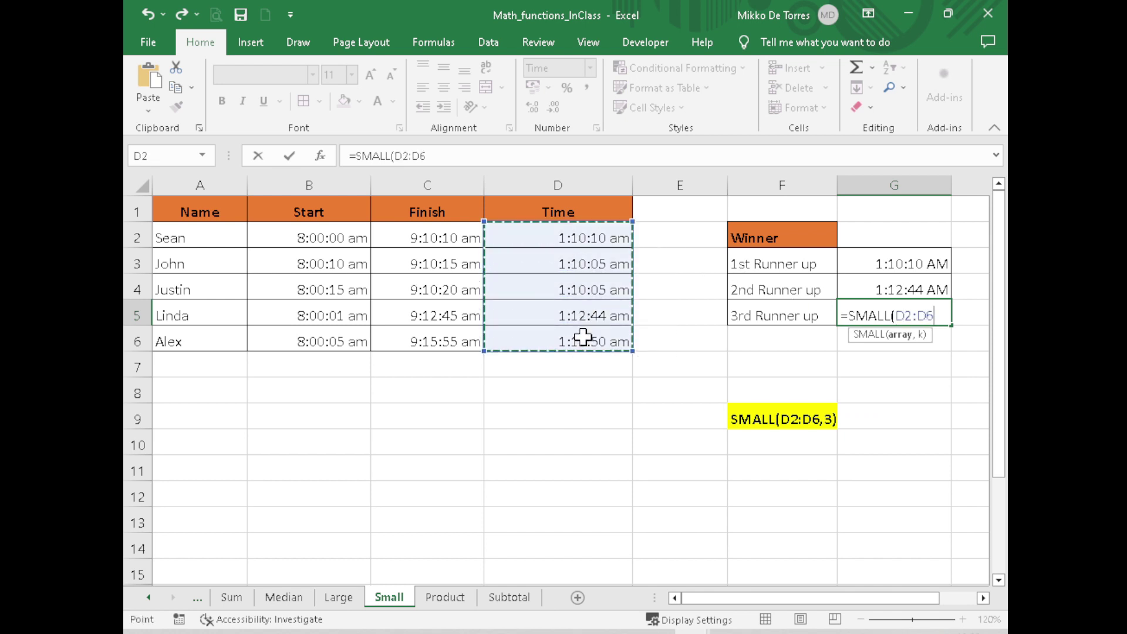
type(",3")
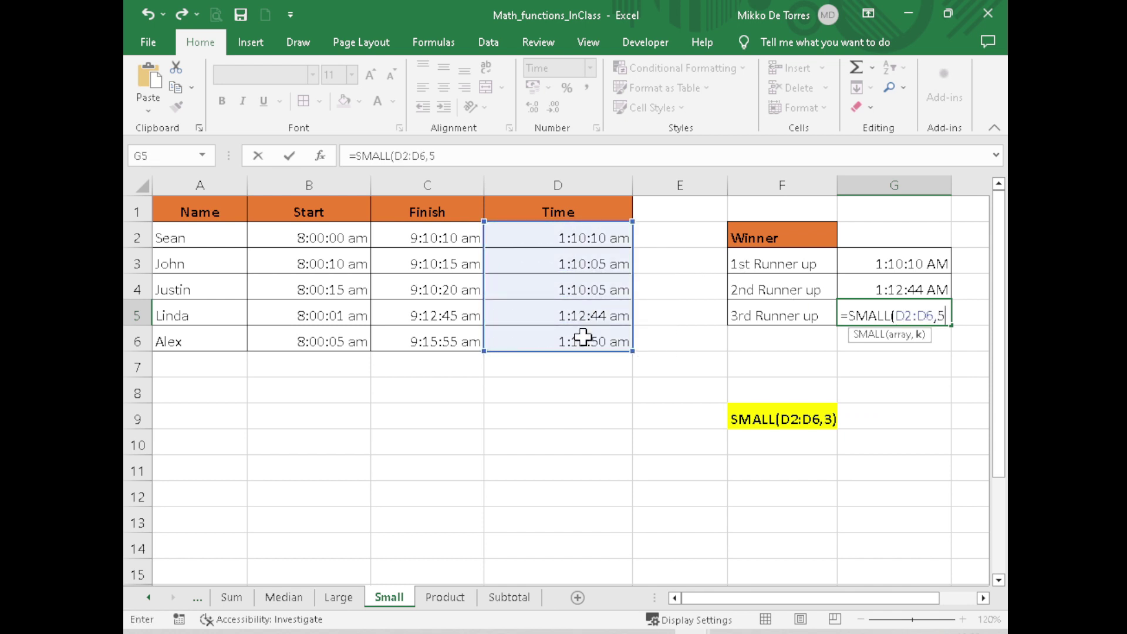
key("Return")
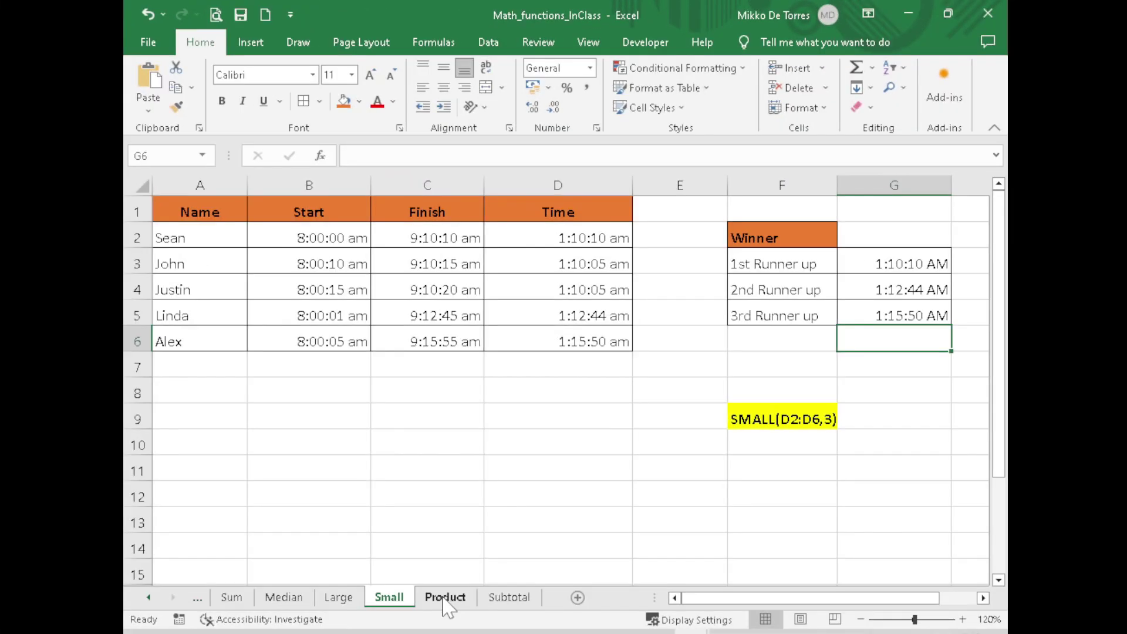
Step: On the Product sheet, enter =PRODUCT(A2,B2) in C2, giving 72
left_click(445, 597)
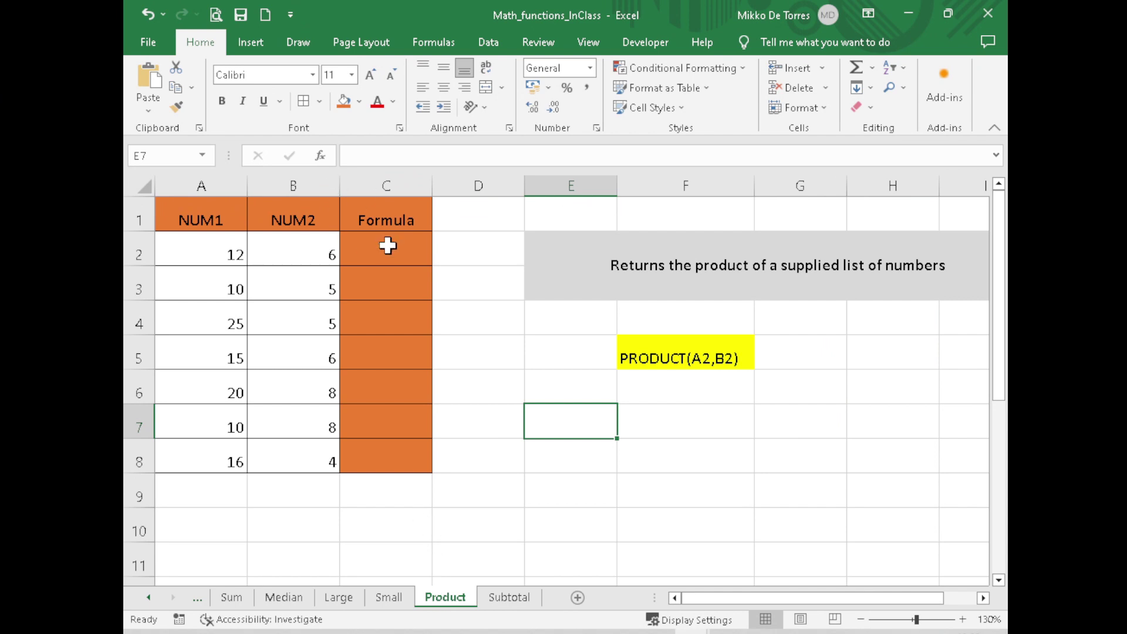
left_click(388, 246)
type("=PODUCT")
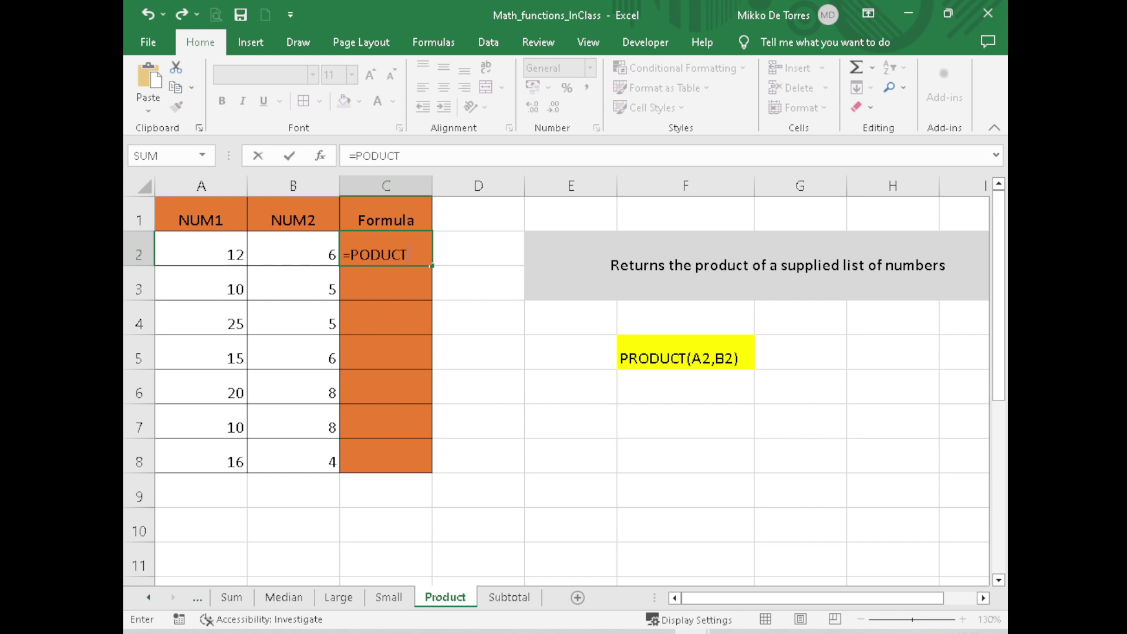
left_click(360, 254)
type("R")
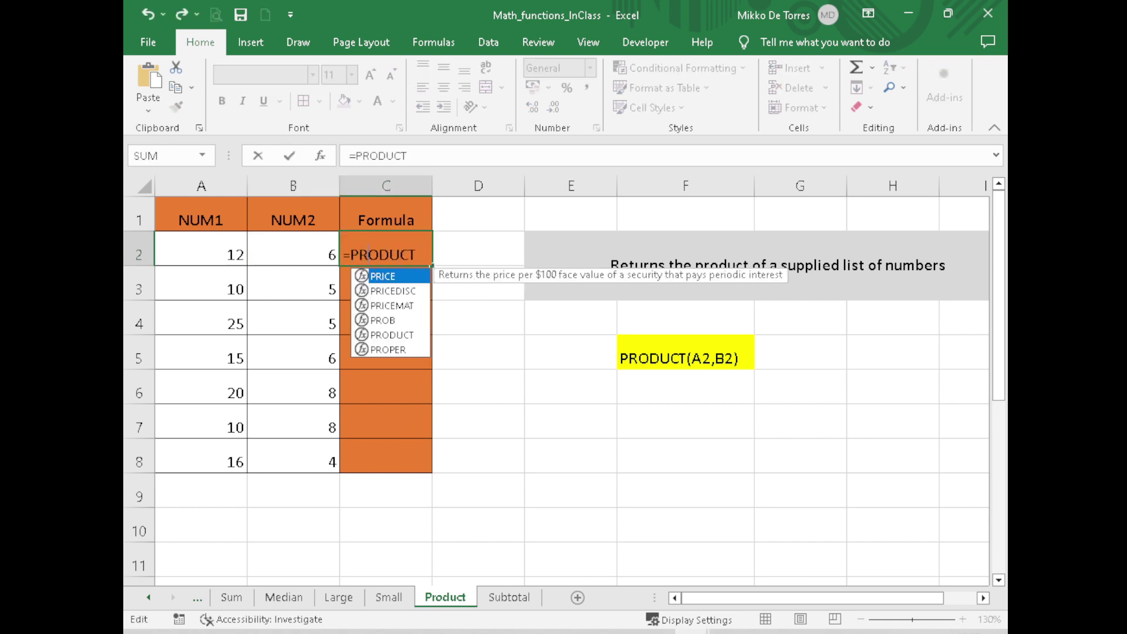
key("End")
type("(")
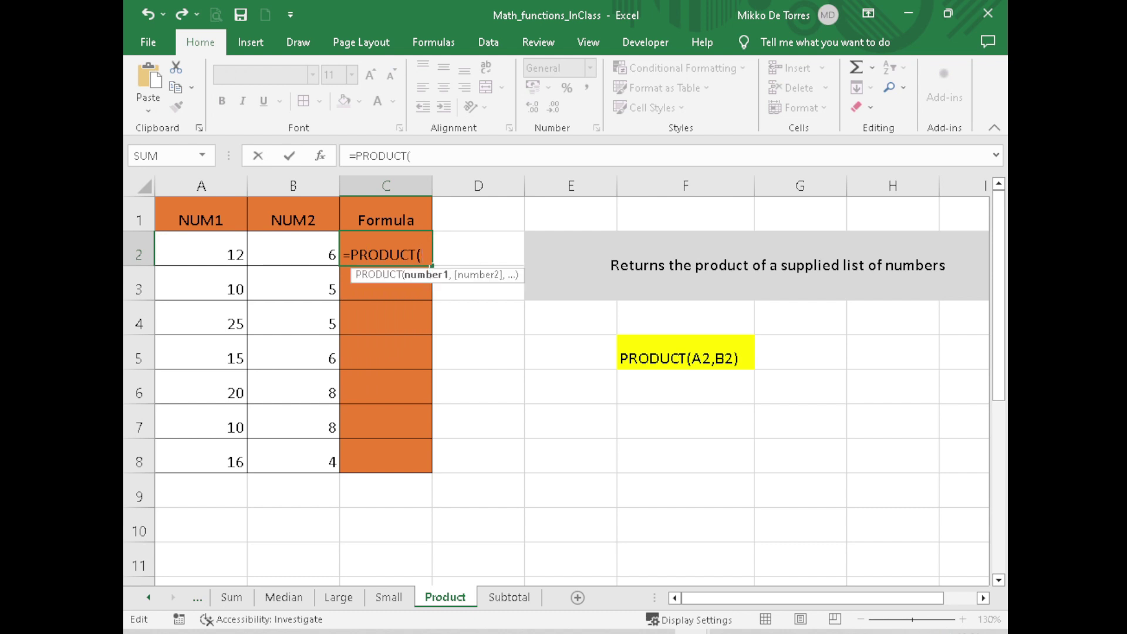
left_click(196, 257)
type(",")
left_click(297, 244)
key("Return")
Step: Enter =PRODUCT(A3,B3) in C3 and fill it down to C8
left_click(423, 259)
left_click(405, 277)
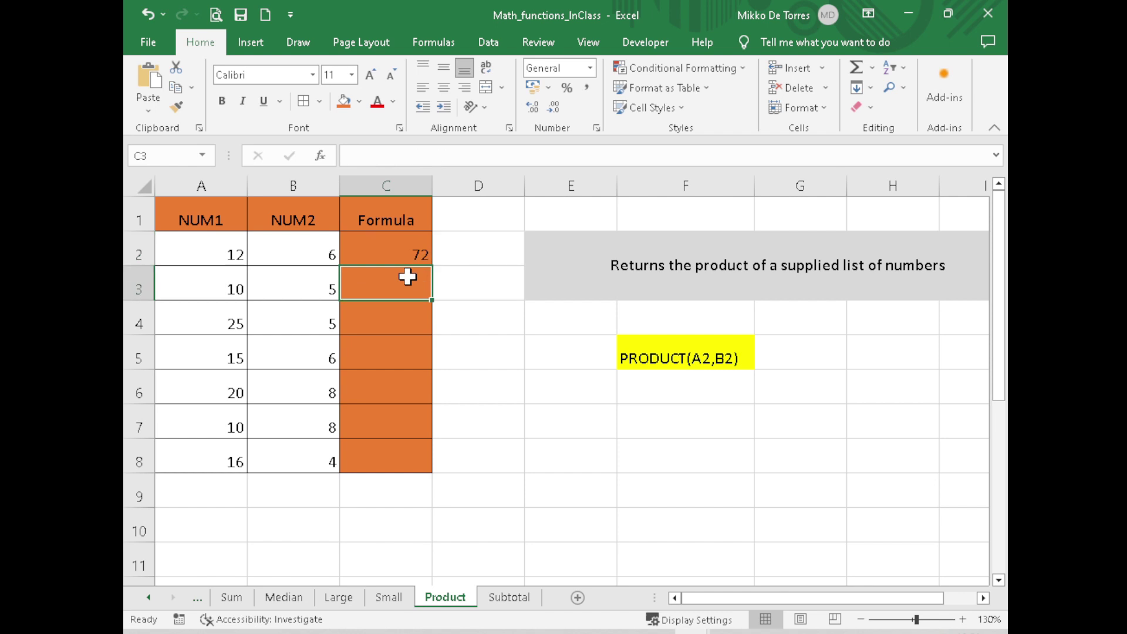
type("=PRODUCT(")
left_click(211, 290)
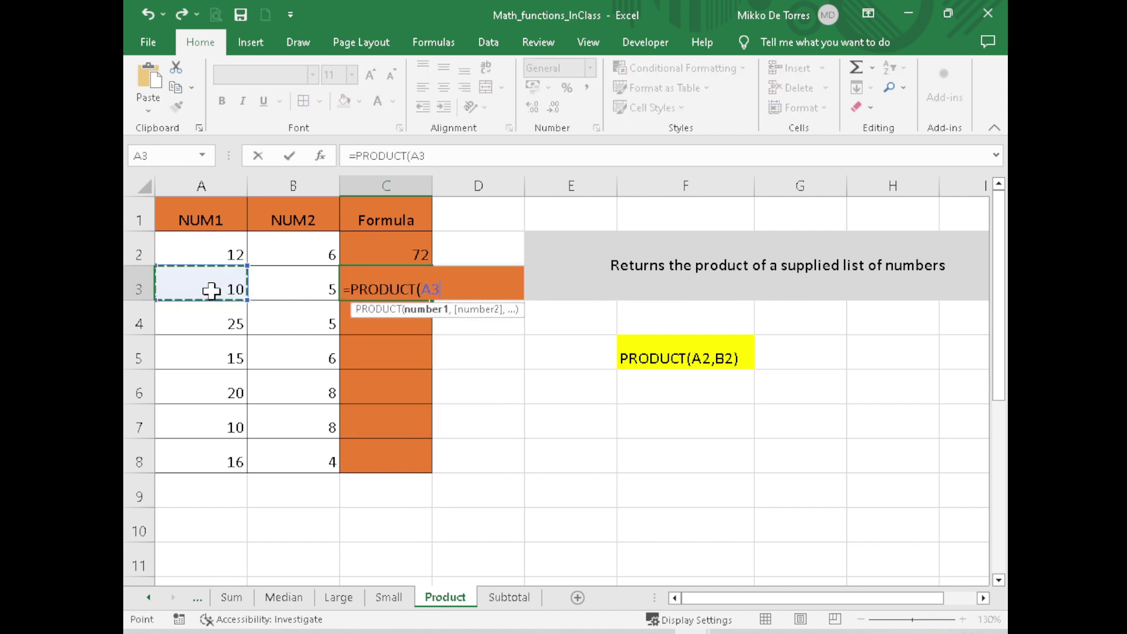
type(",")
left_click(294, 288)
key("Return")
left_click(369, 284)
left_click_drag(430, 300, 430, 462)
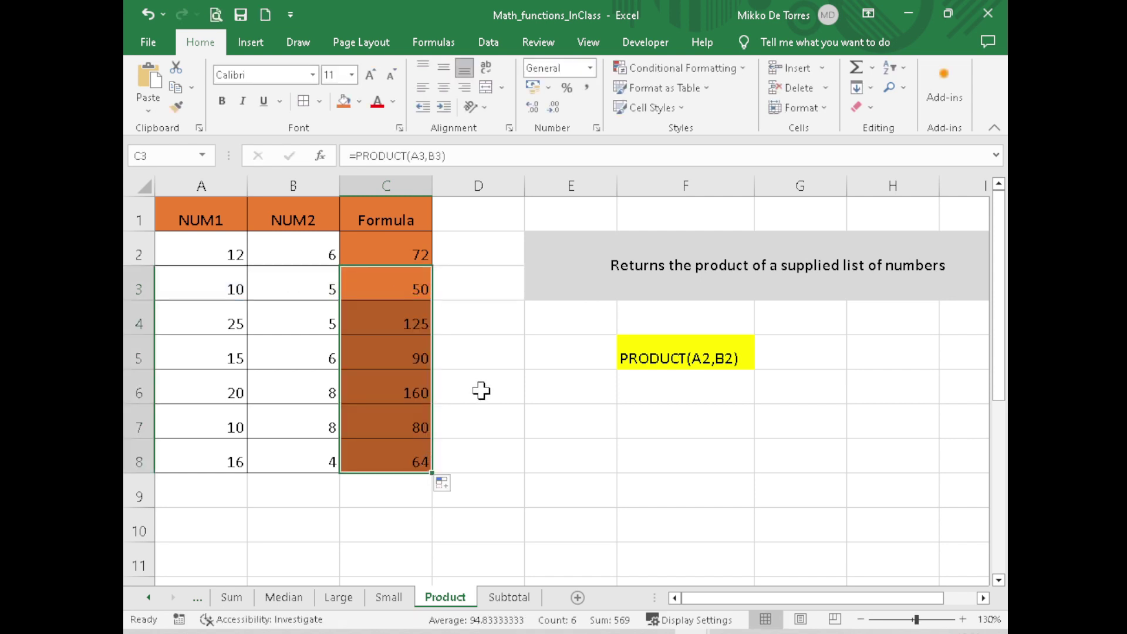
left_click(481, 390)
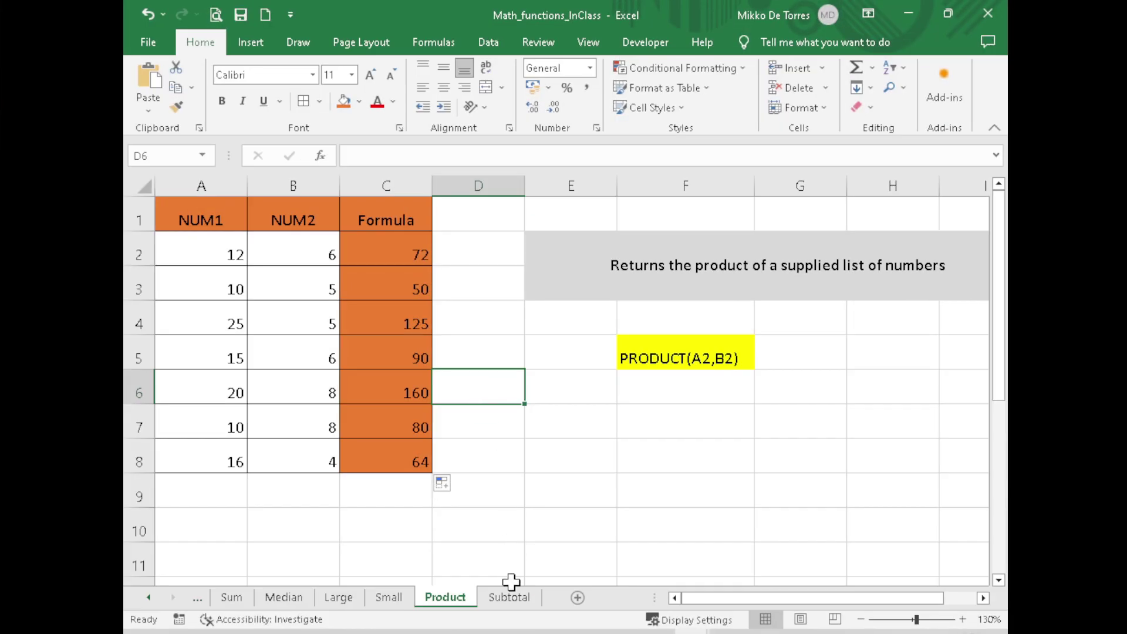
Step: On the Subtotal sheet, enter =SUBTOTAL(9,C3:C8) in C10 to sum Sales Numbers (263.00)
left_click(509, 598)
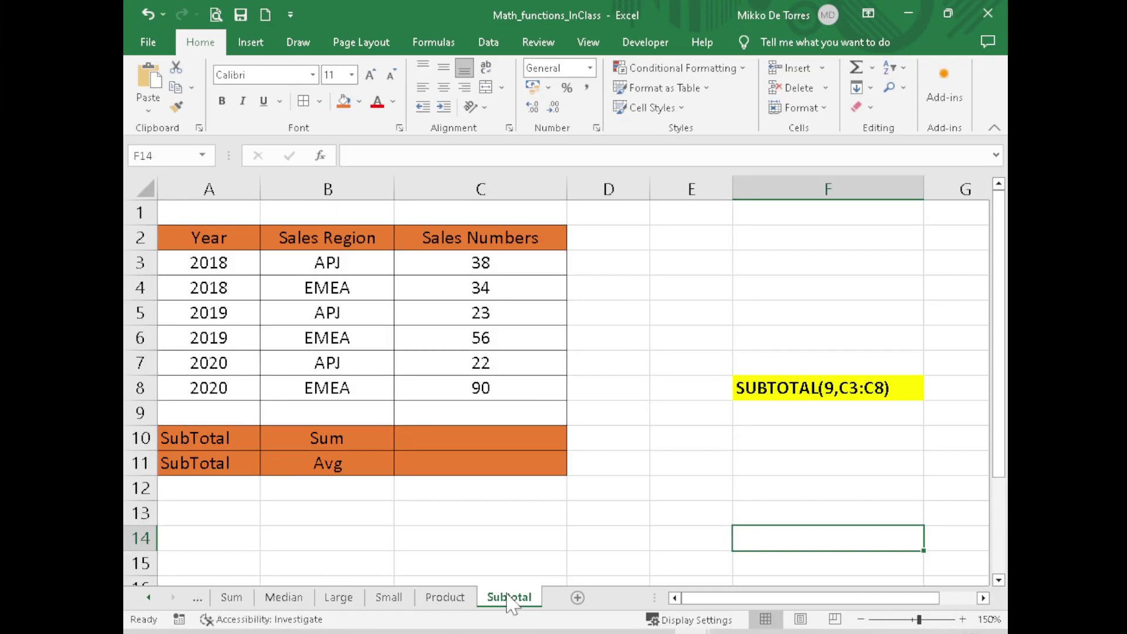
left_click(541, 439)
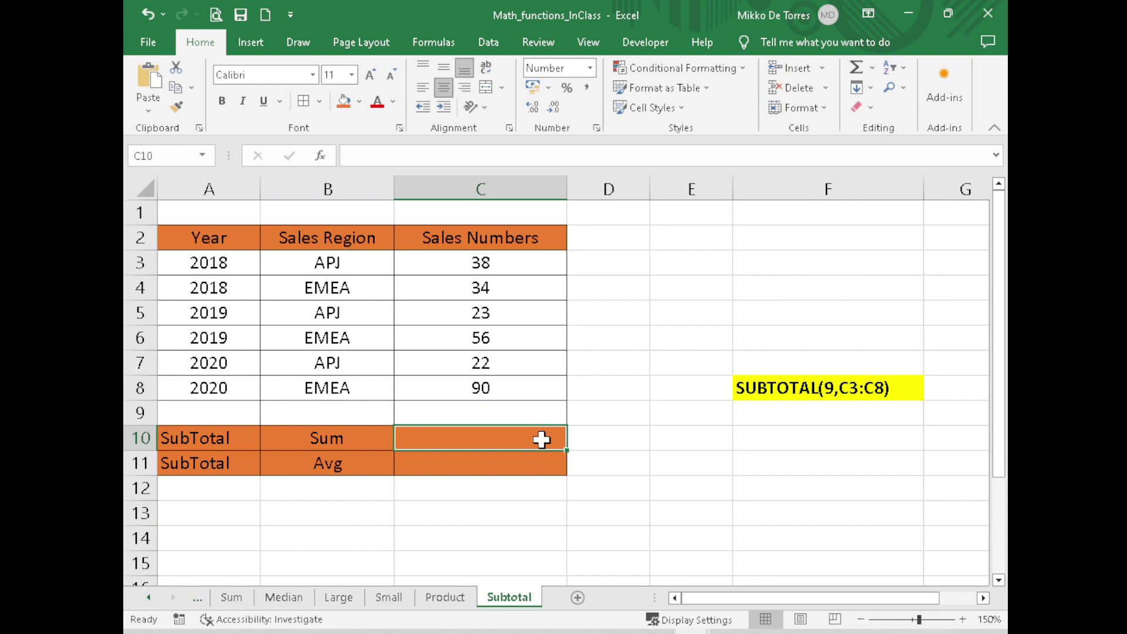
type("=SUBTOTAL(")
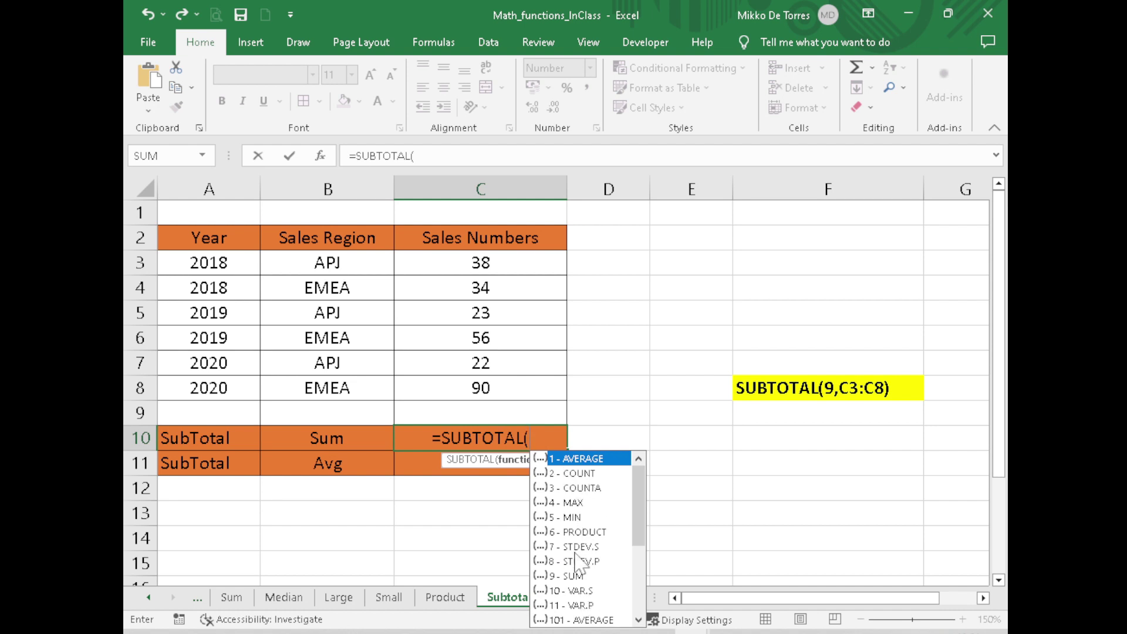
double_click(574, 576)
type(",")
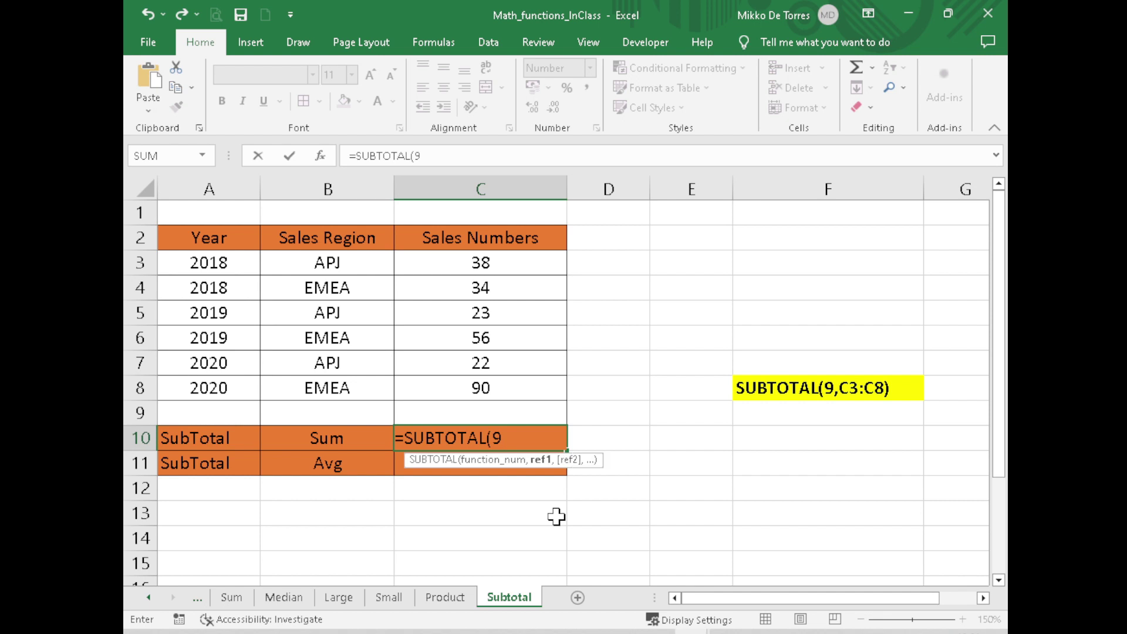
left_click_drag(500, 258, 499, 388)
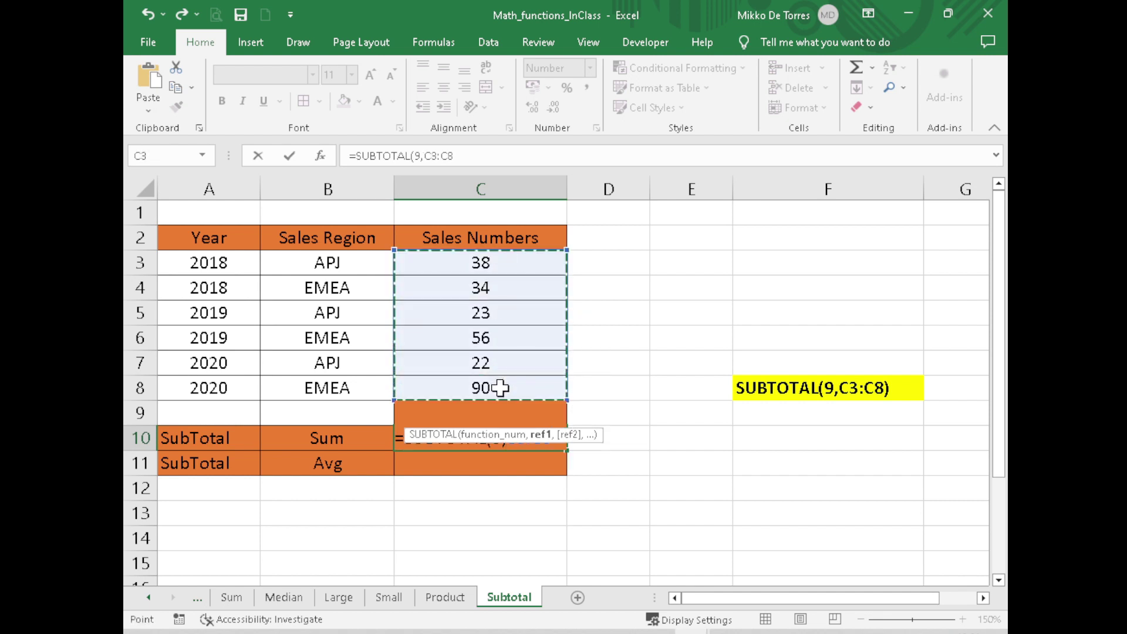
key("Return")
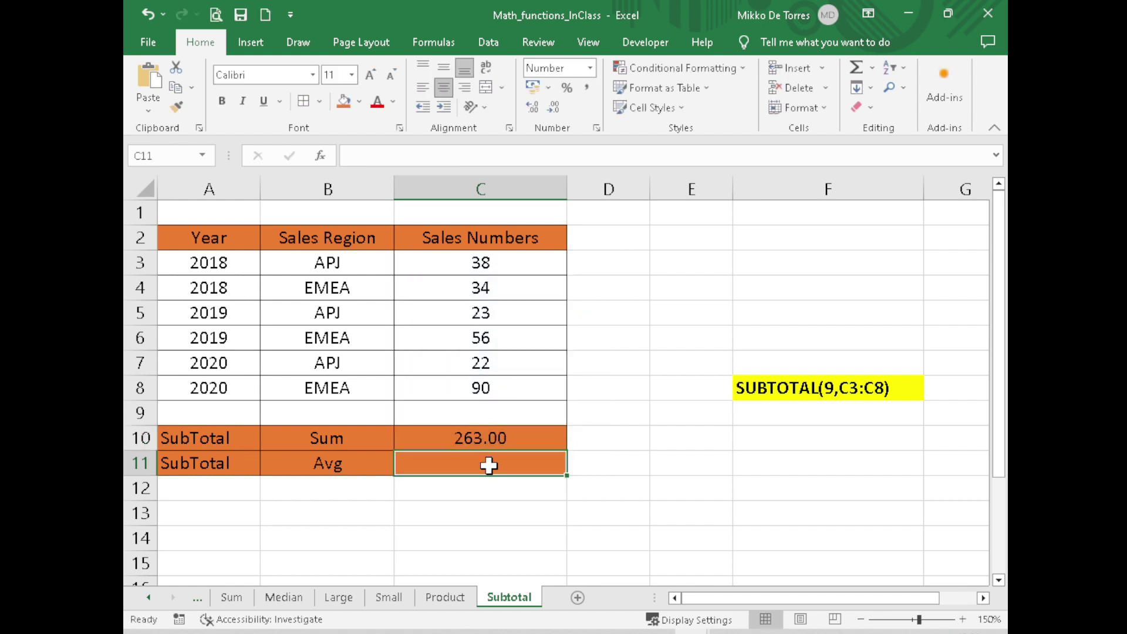
Step: Enter =SUBTOTAL(1,C3:C8) in C11 to average Sales Numbers (43.83)
type("=SUBTO")
double_click(499, 486)
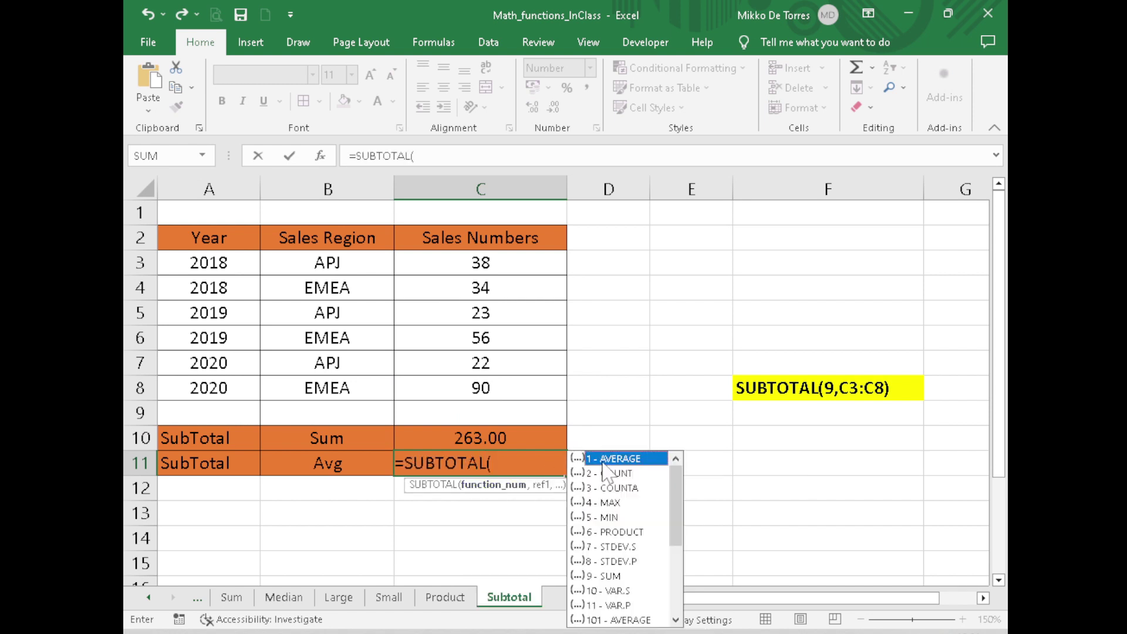
double_click(626, 459)
type(",")
left_click_drag(523, 260, 517, 389)
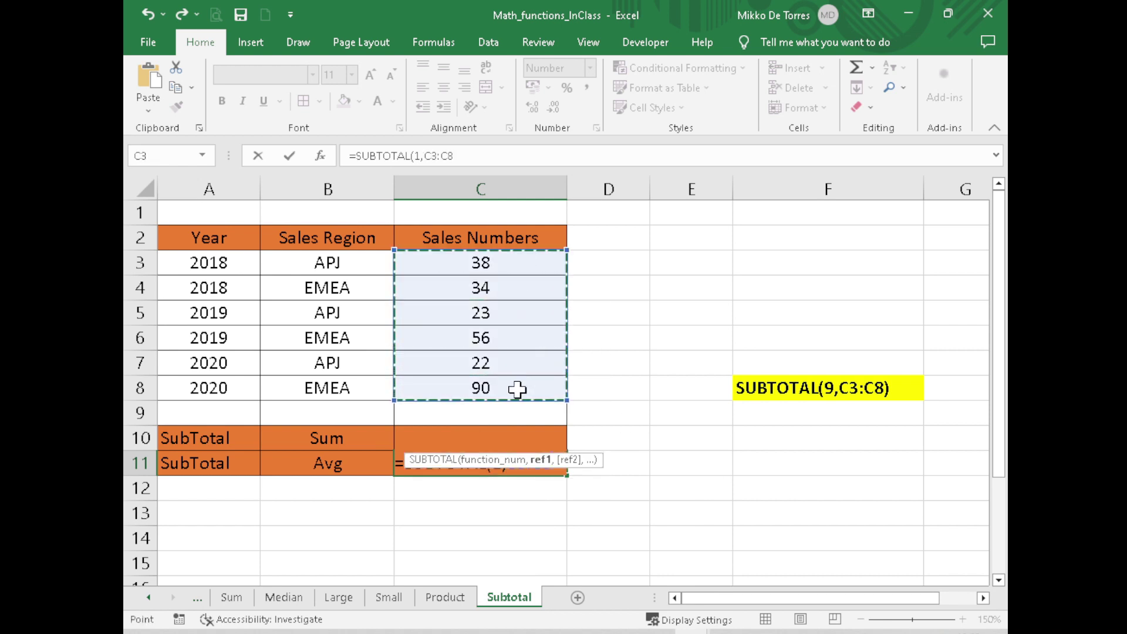
key("Return")
left_click(534, 528)
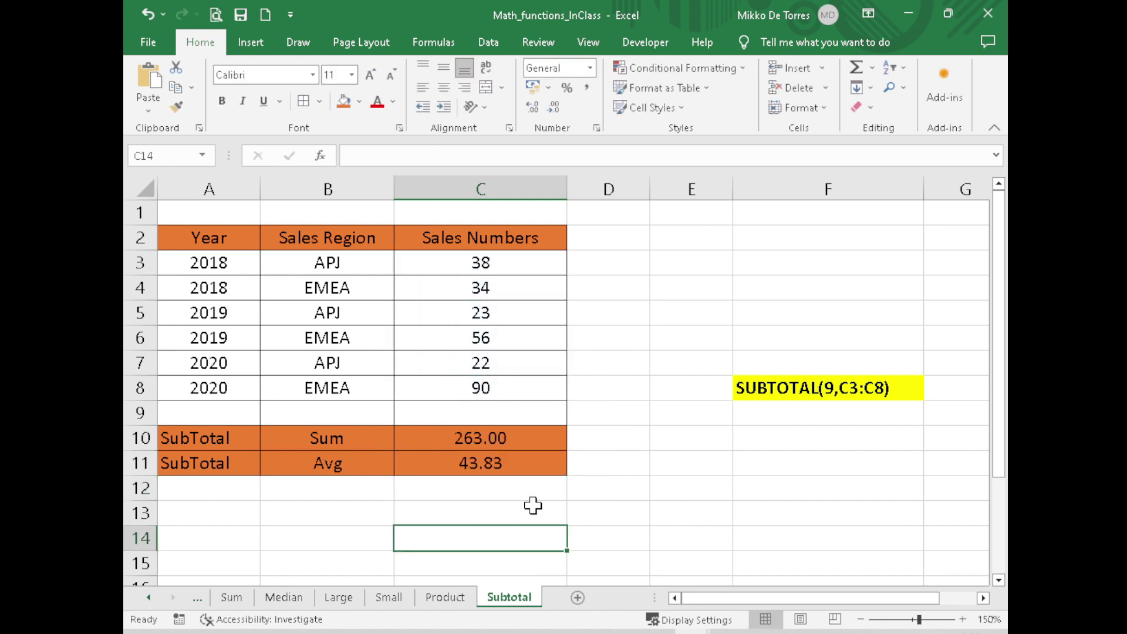